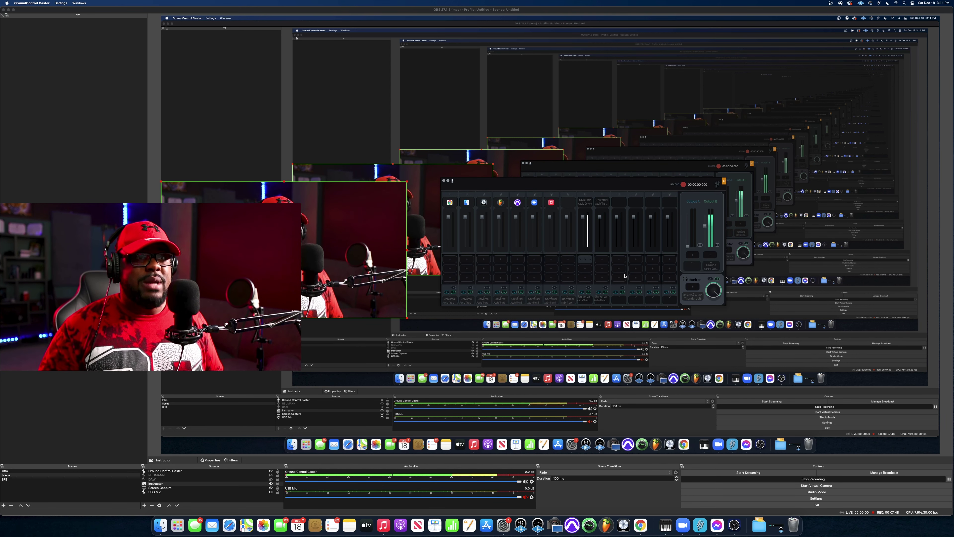
Load the Waves CLA-2A (s) compressor on the ninth channel, the active microphone, and move its window below the mixer
left_click(592, 260)
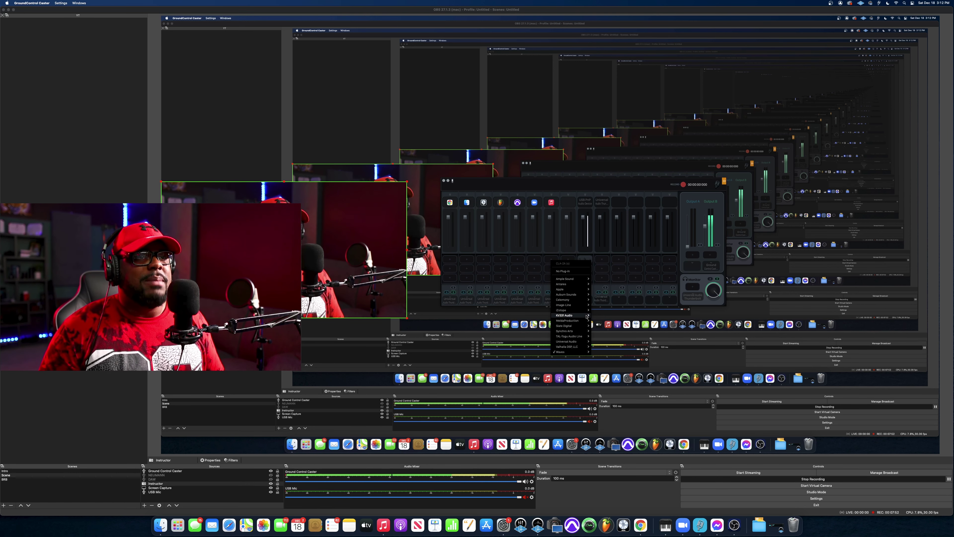
mouse_move(579, 352)
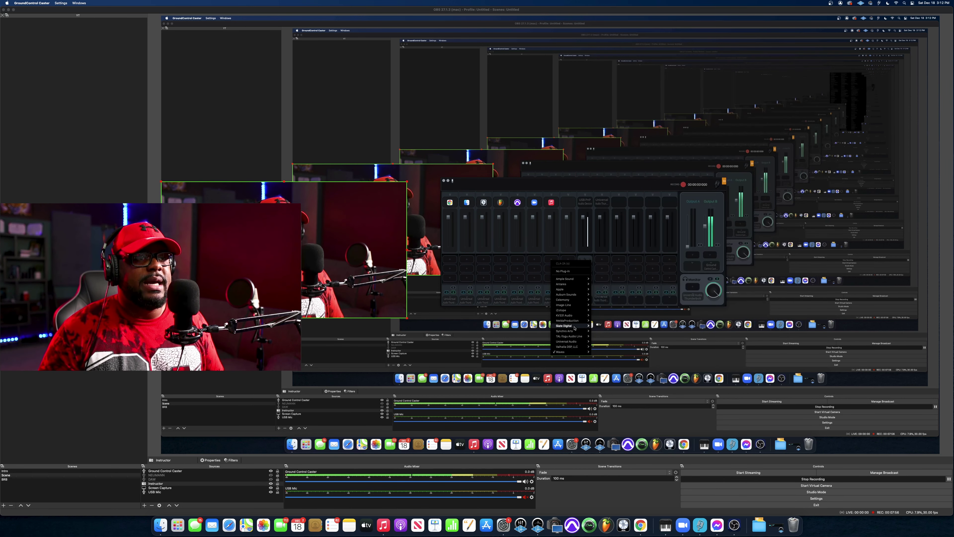
mouse_move(574, 323)
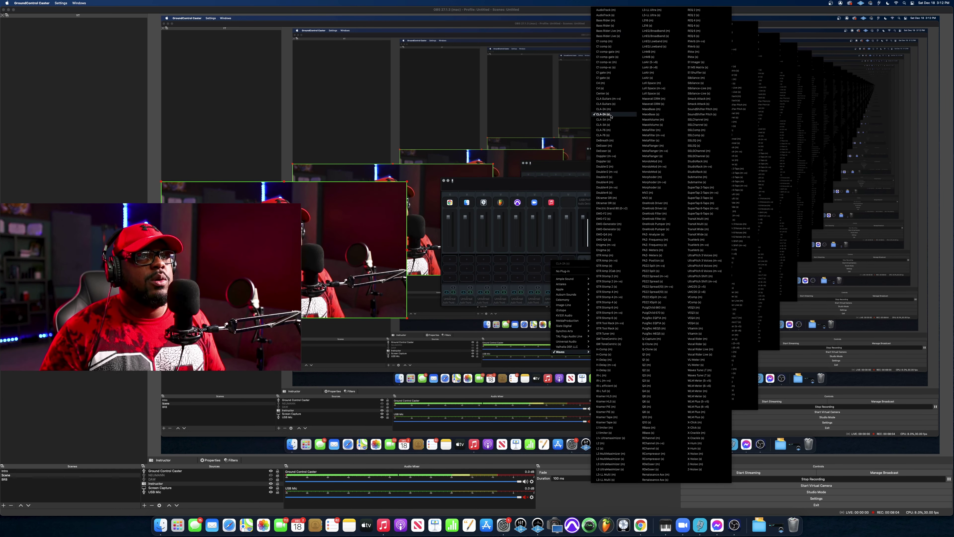
left_click(612, 115)
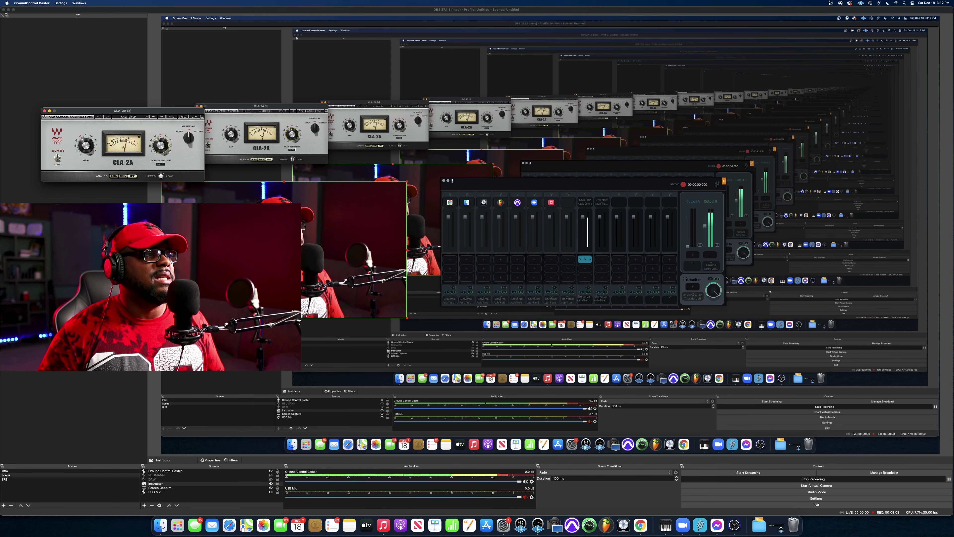
left_click_drag(161, 146, 161, 144)
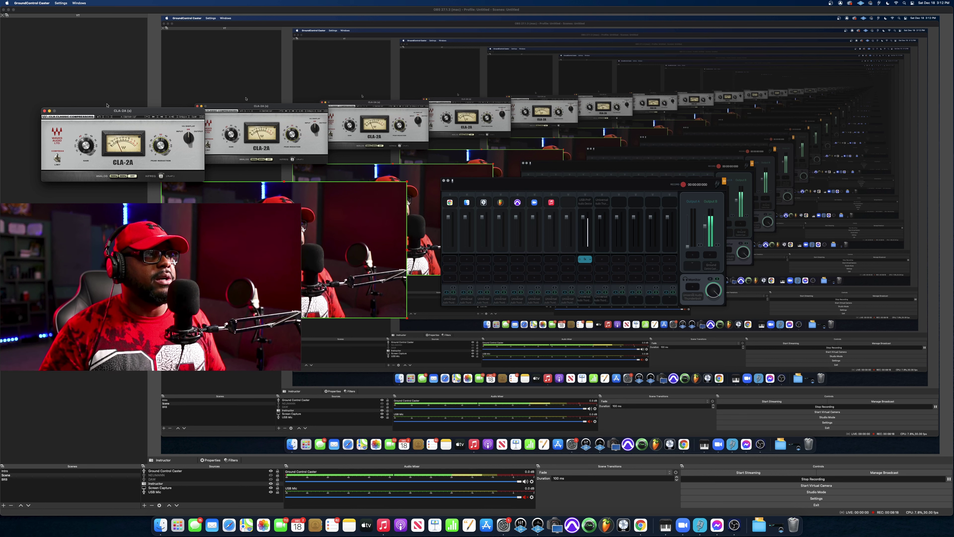
left_click_drag(130, 112, 722, 348)
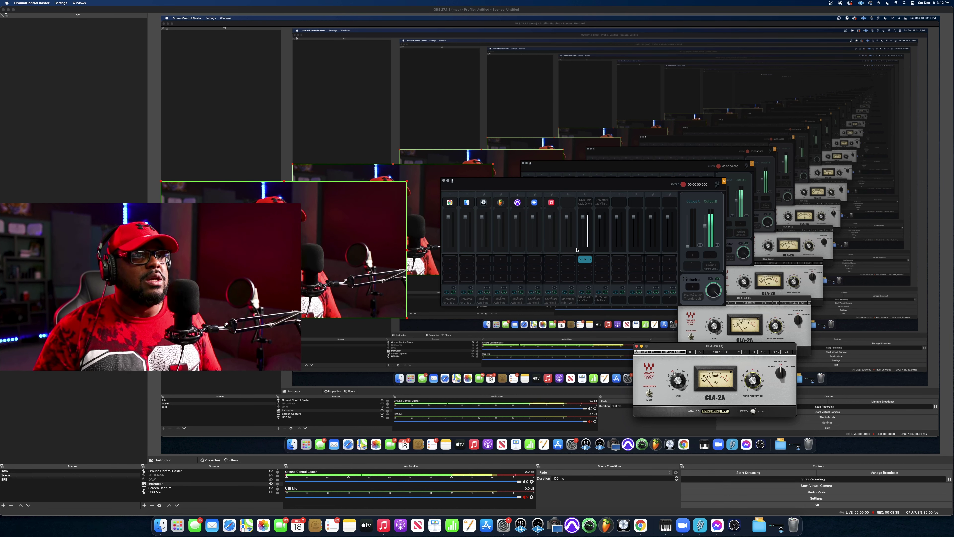
Bypass the CLA-2A on the microphone channel and close its plug-in window
left_click(580, 261)
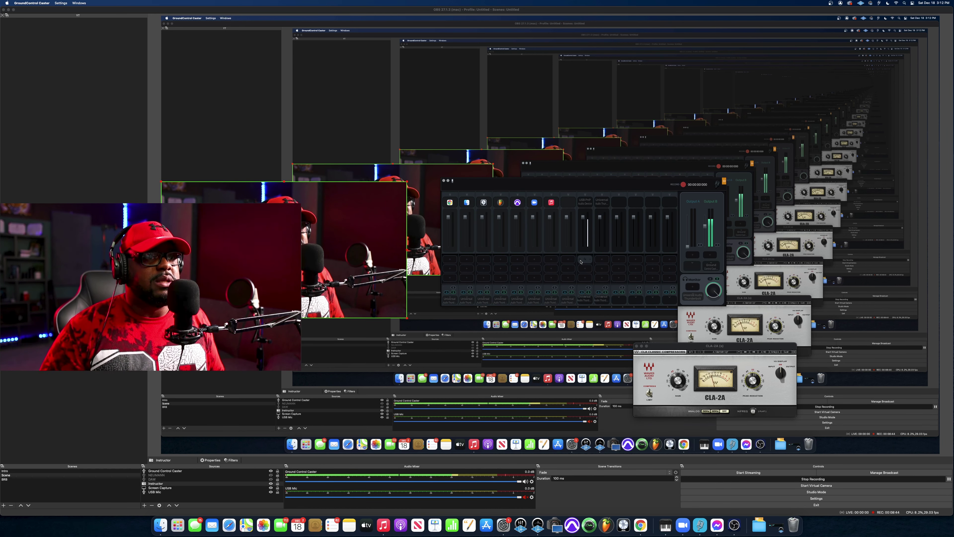
left_click(580, 262)
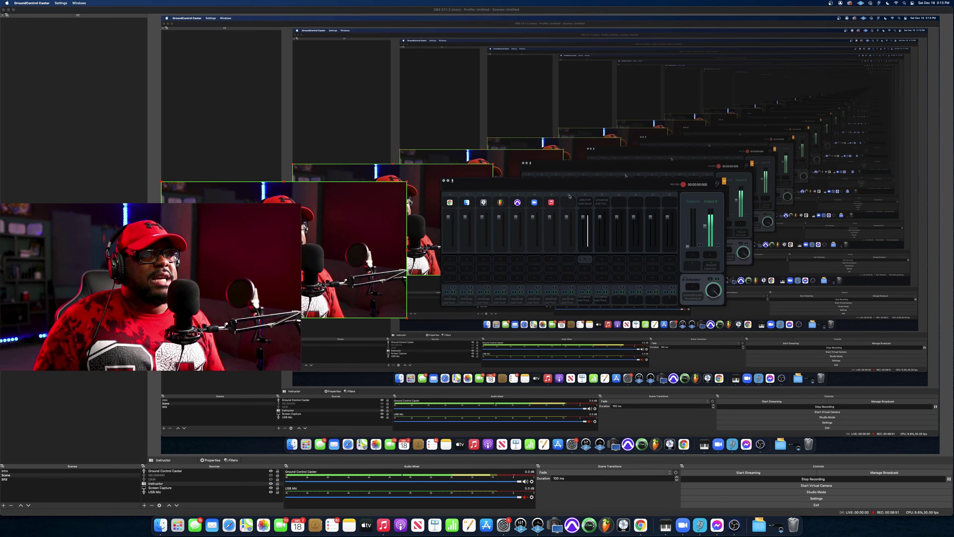
Examine the audio source choices for the empty eighth channel and the app channels, keeping Google Chrome on channel 1
left_click(569, 196)
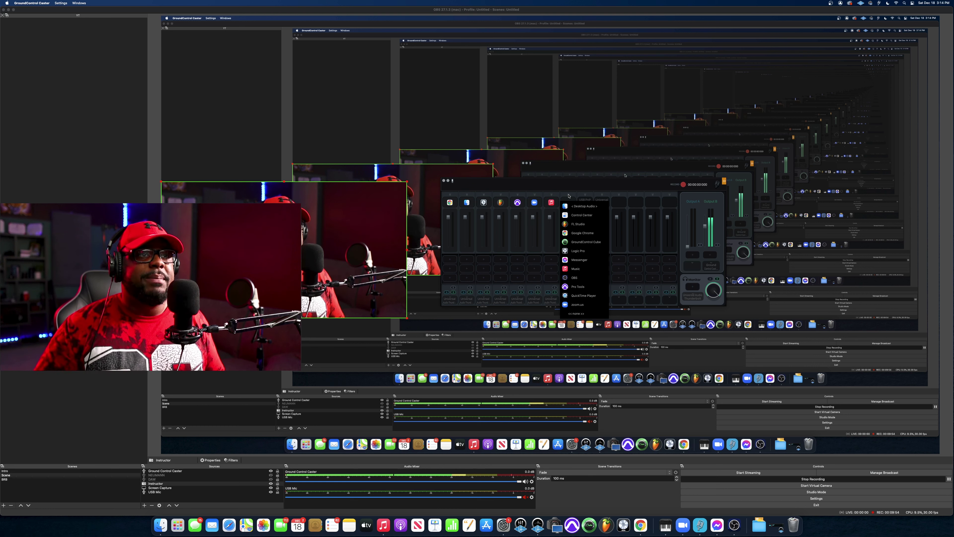
left_click(569, 196)
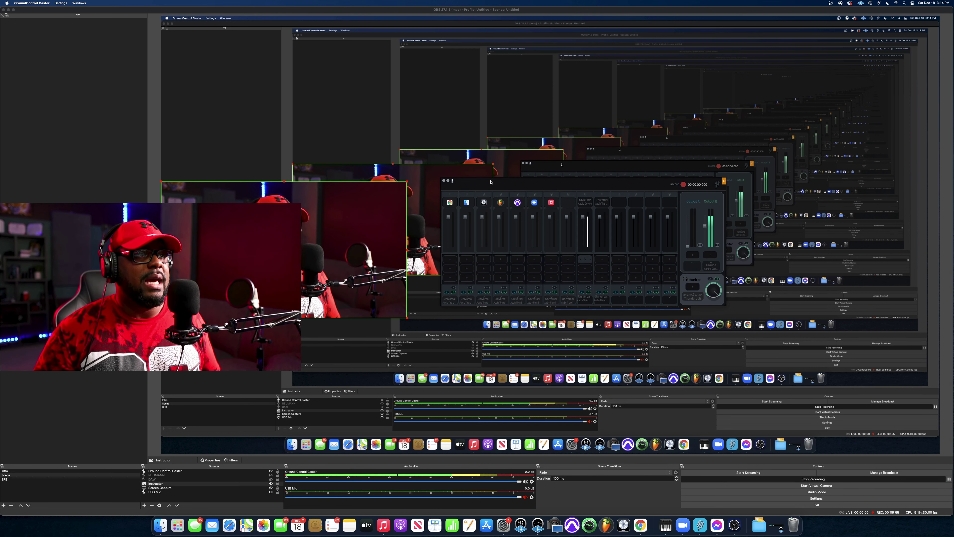
left_click(450, 203)
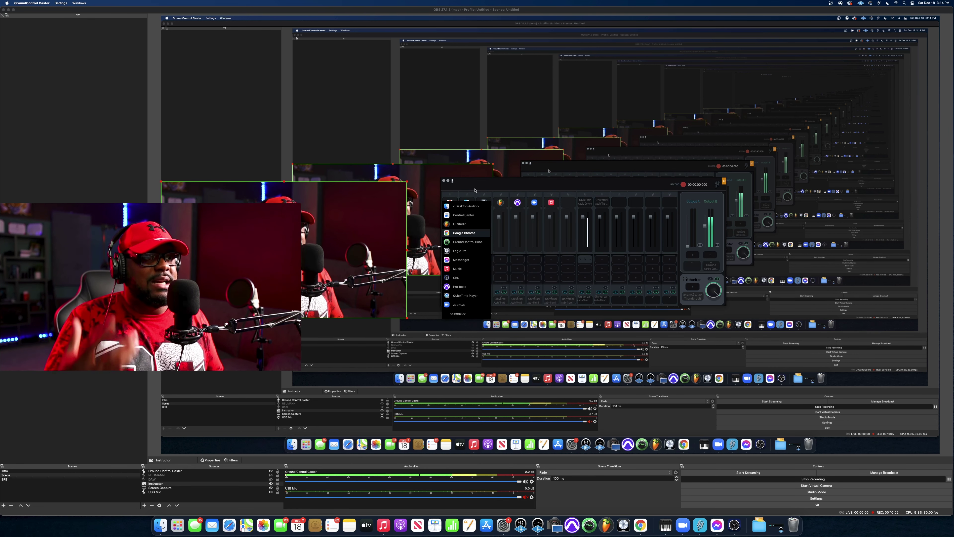
left_click(464, 233)
left_click(466, 195)
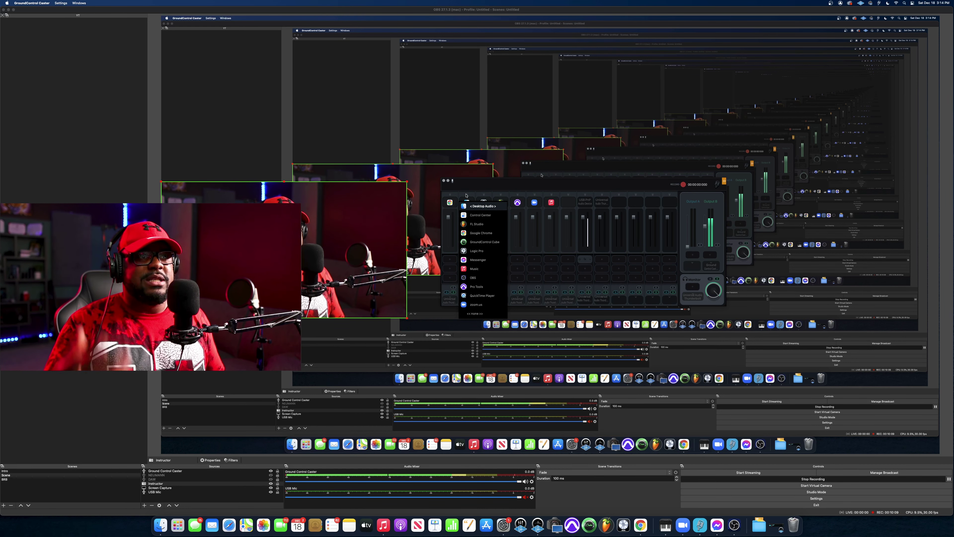
left_click(484, 195)
left_click(491, 198)
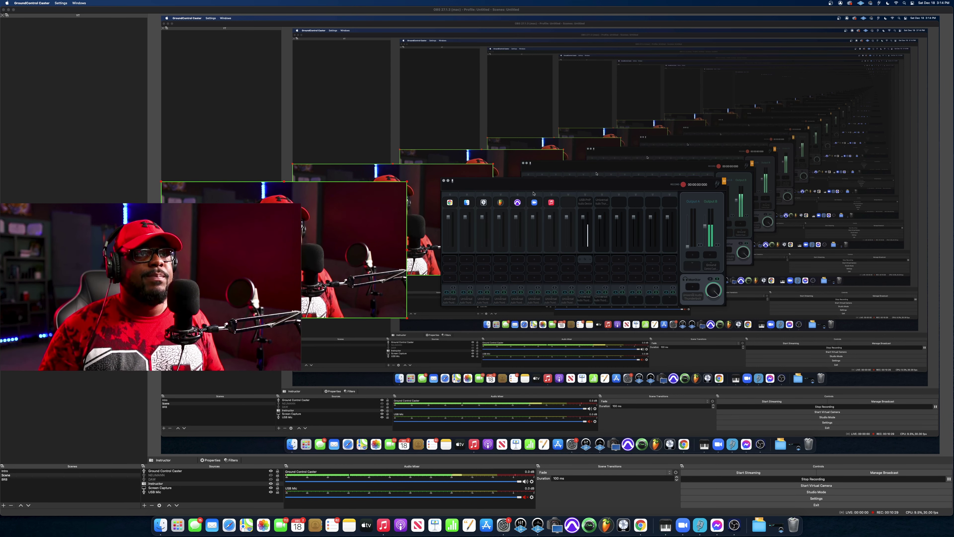
left_click(537, 193)
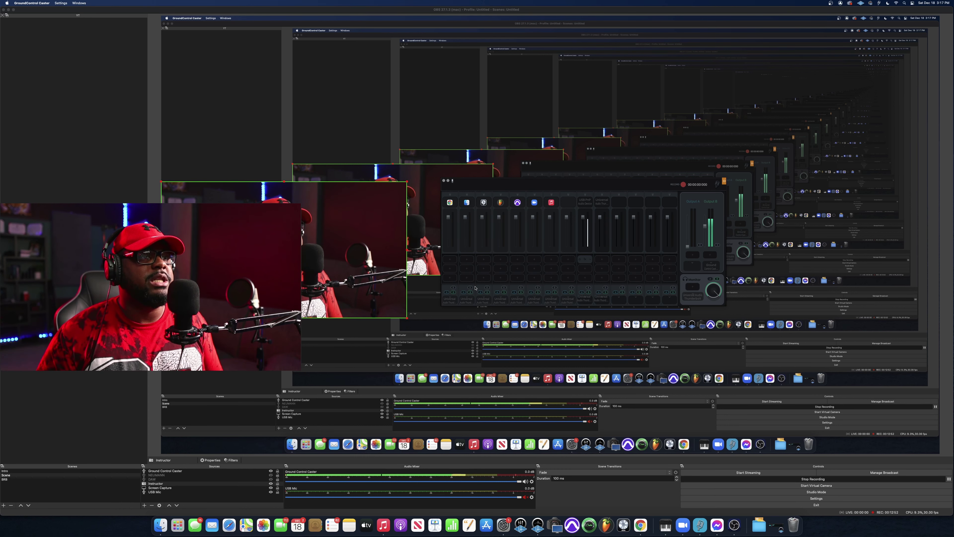
Route the first channel's output to MON L + R of the Universal Audio Thunderbolt device
left_click(451, 299)
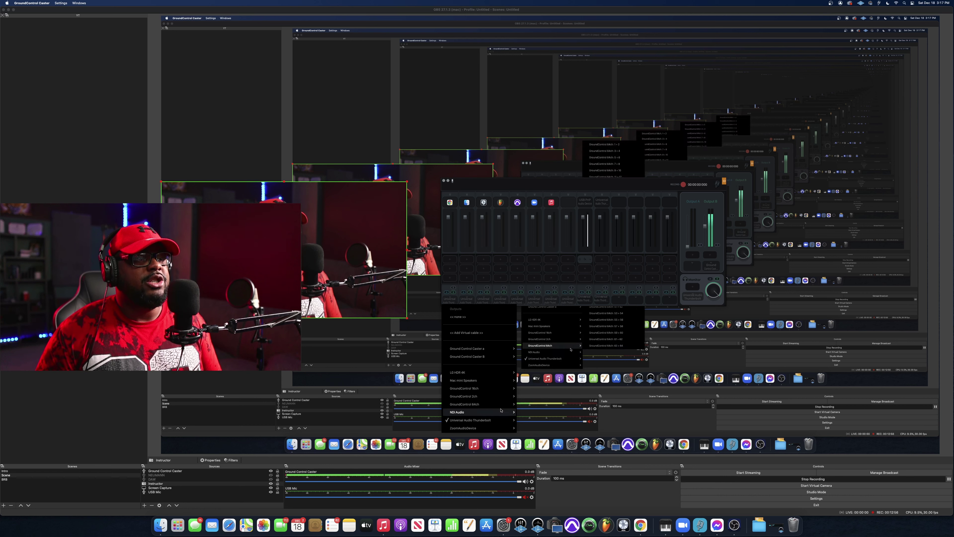
mouse_move(491, 421)
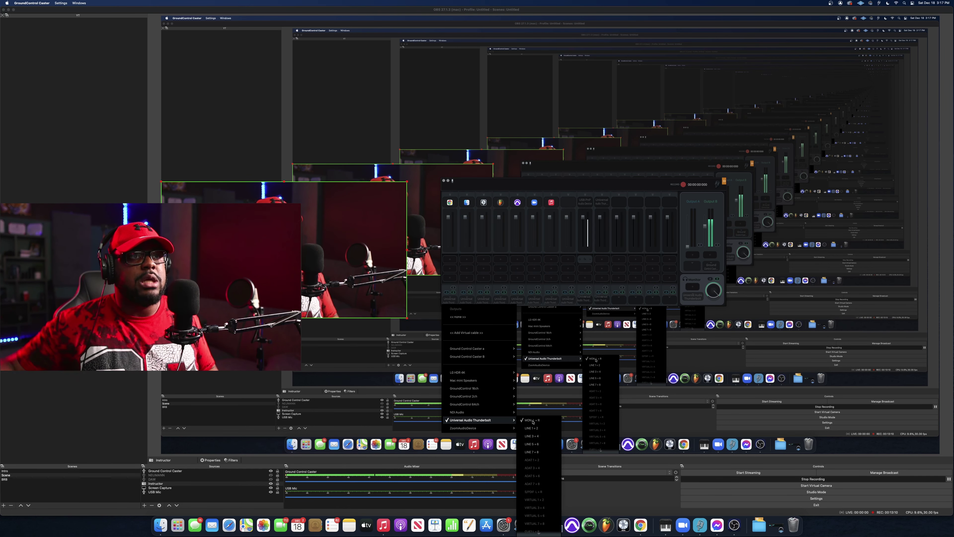
left_click(532, 420)
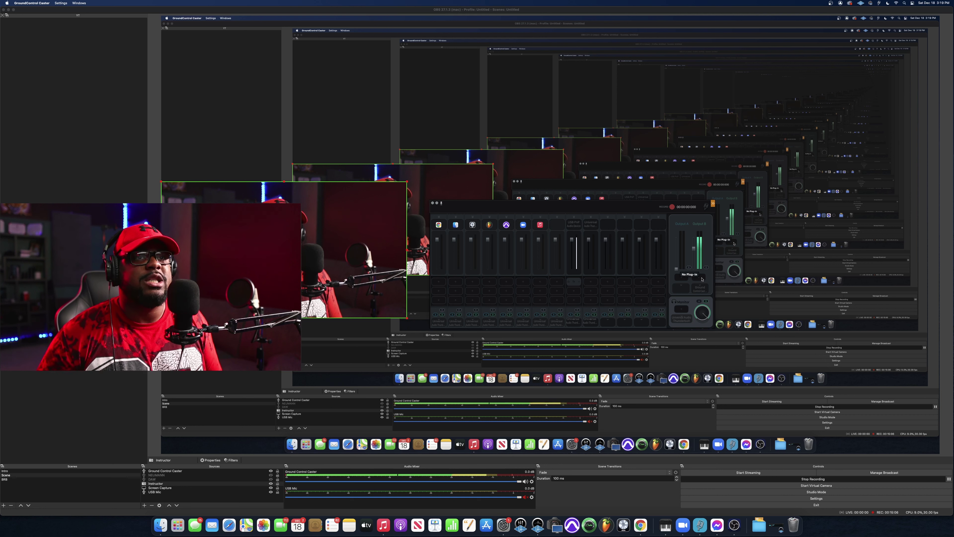
Browse the plug-in manufacturers available for Output B's insert slot
left_click(701, 278)
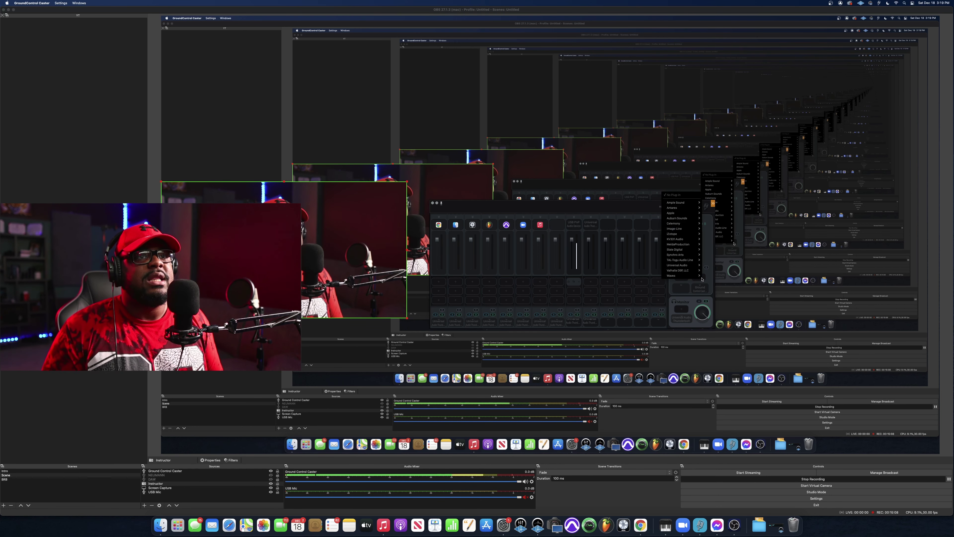
mouse_move(681, 275)
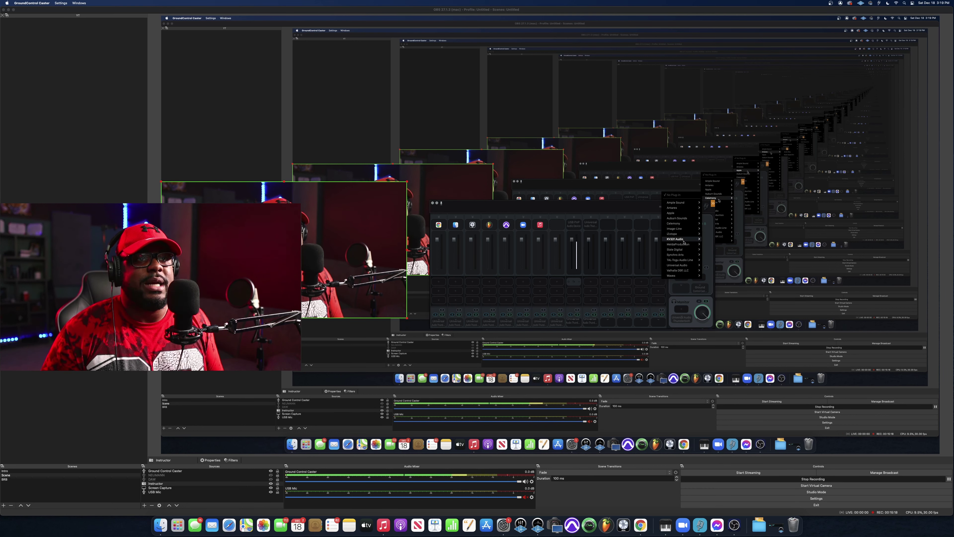
left_click(693, 291)
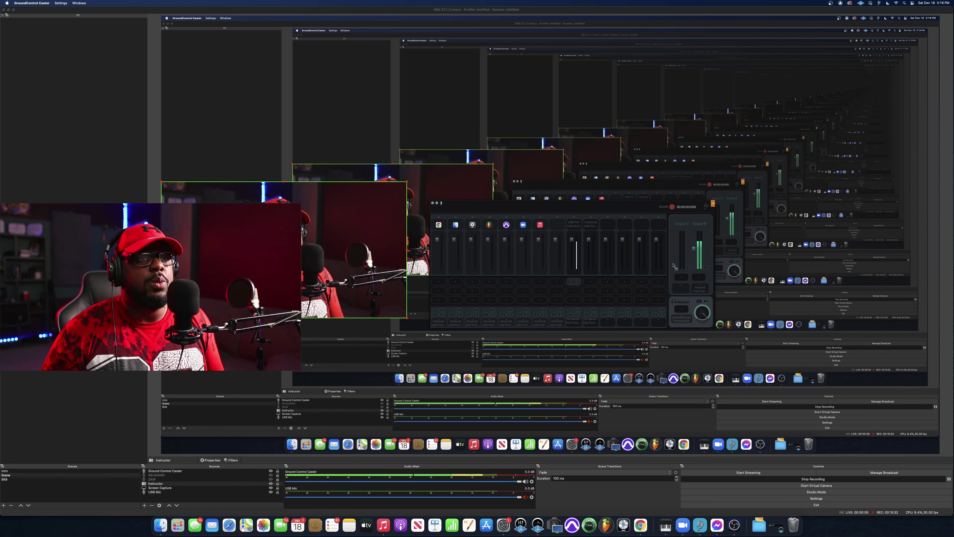
Review the destinations available for Output A, including the Universal Audio Thunderbolt outputs
left_click(681, 286)
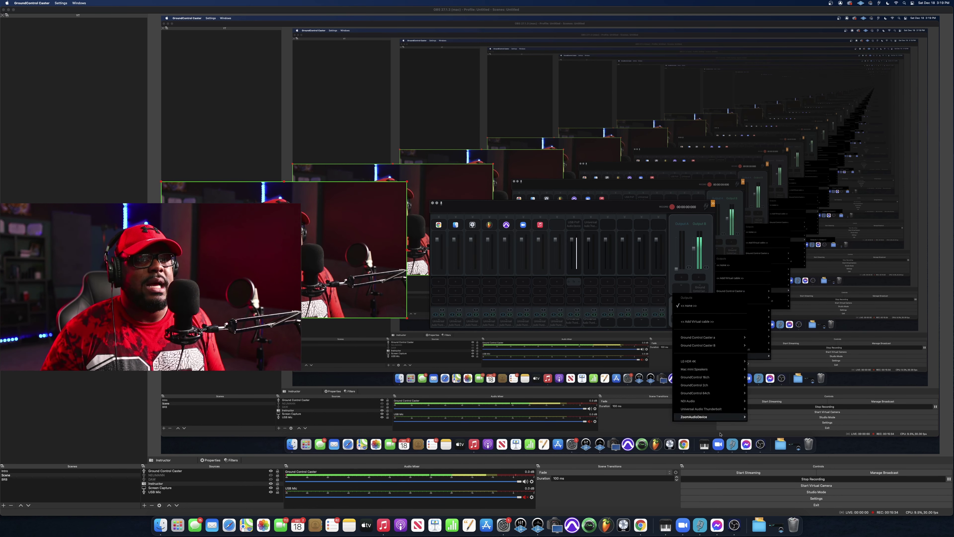
mouse_move(706, 409)
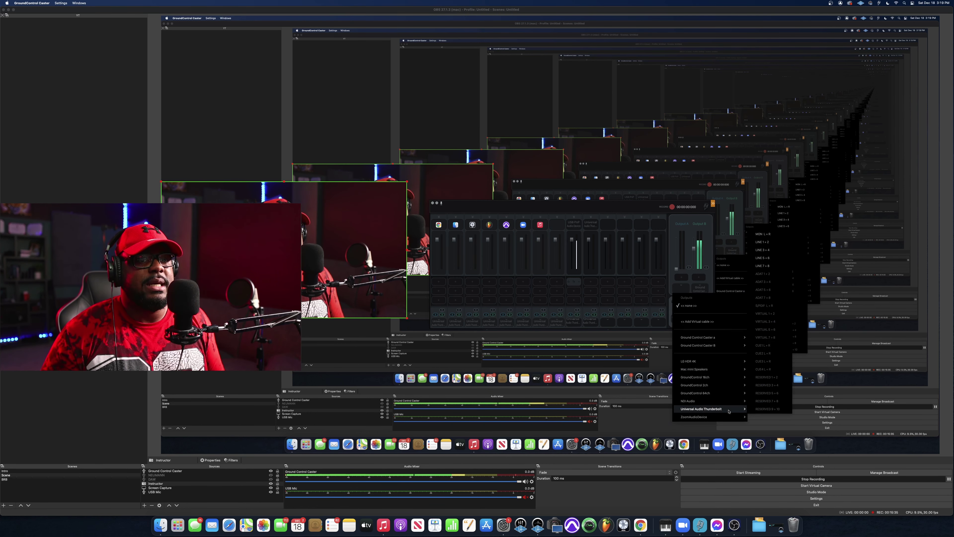
left_click(770, 234)
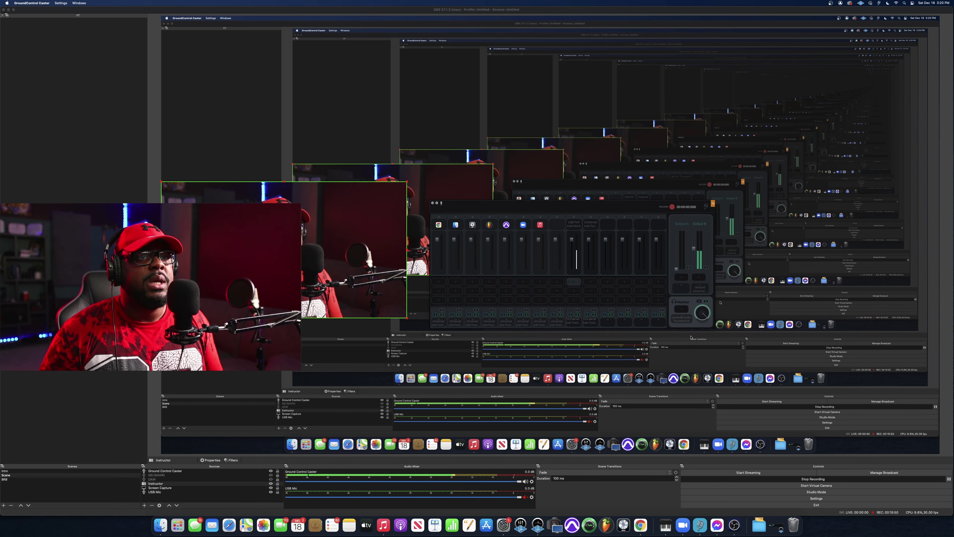
left_click(681, 289)
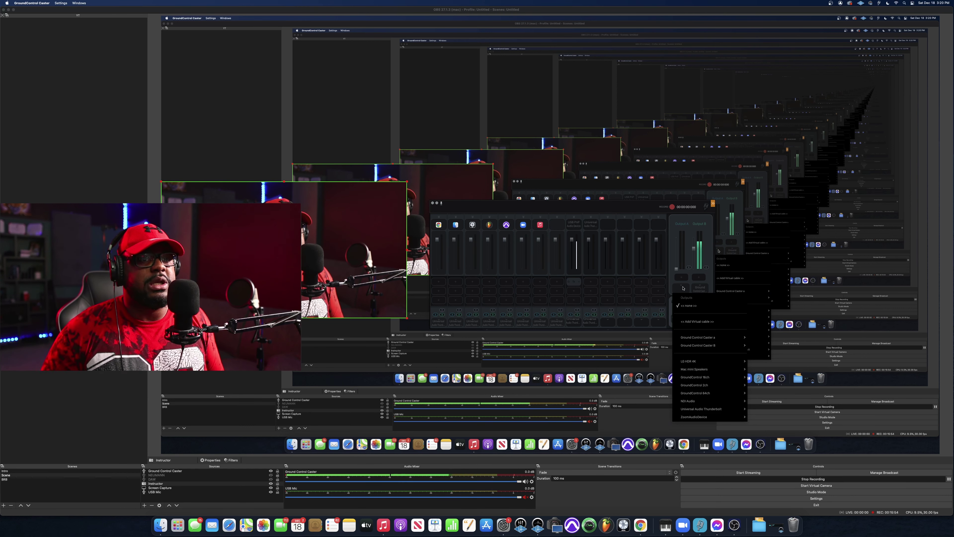
left_click(681, 310)
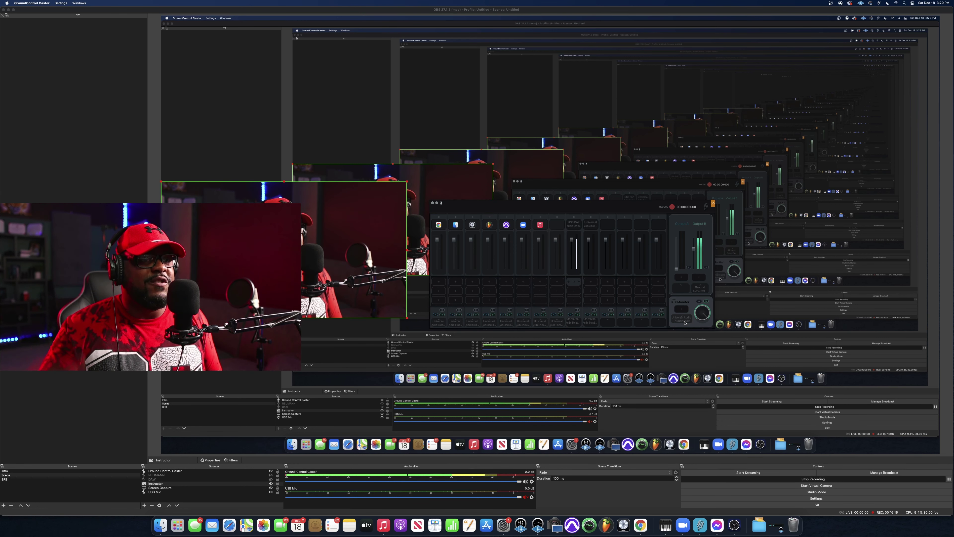
Review the monitor section's output devices and the plug-ins available for its insert slot
left_click(695, 322)
mouse_move(706, 439)
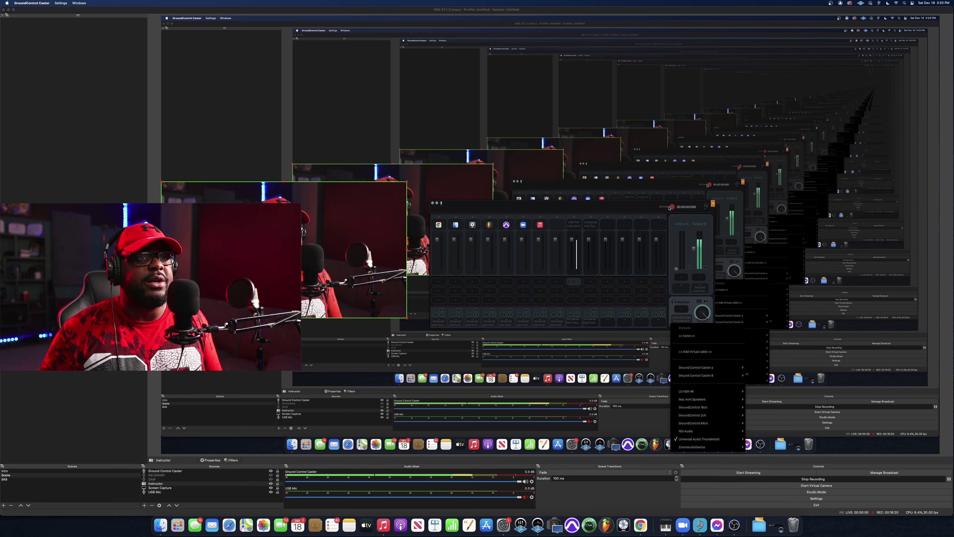
left_click(757, 437)
left_click(683, 310)
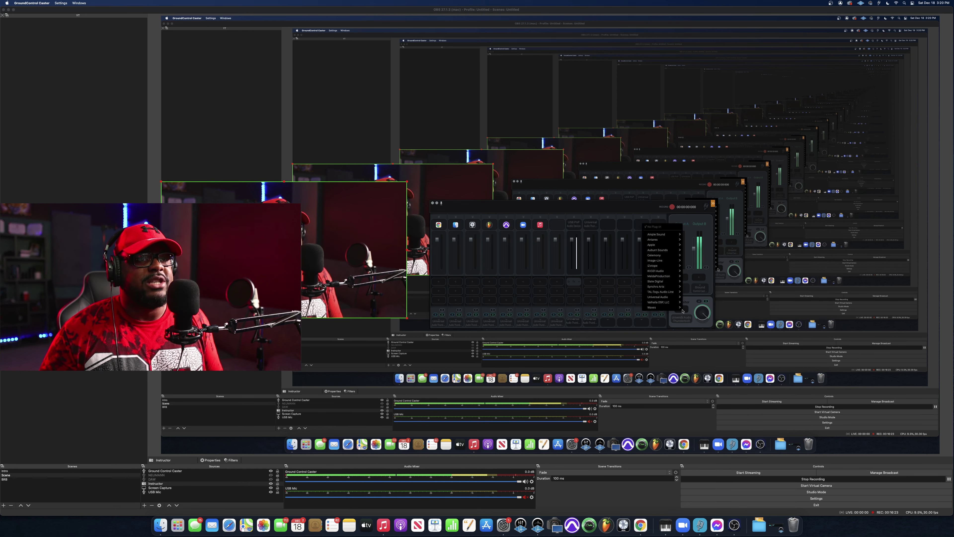
mouse_move(675, 293)
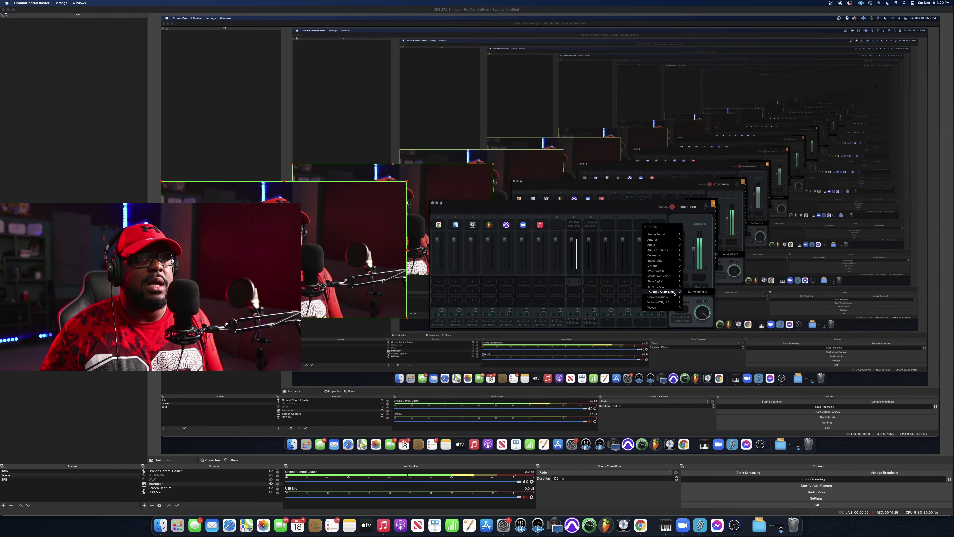
left_click(676, 327)
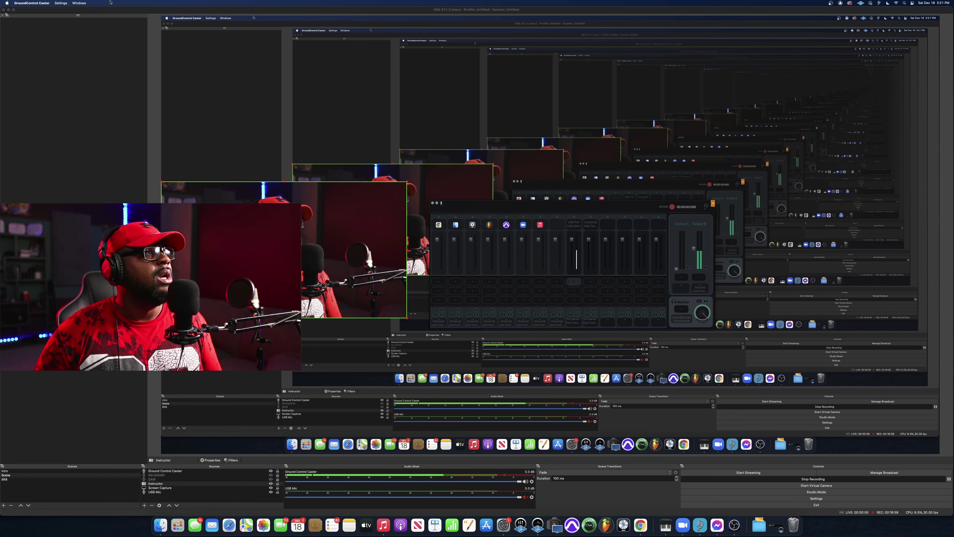
Name the first virtual cable Ground Control Caster in Virtual Cable Setup and close the setup window
left_click(61, 3)
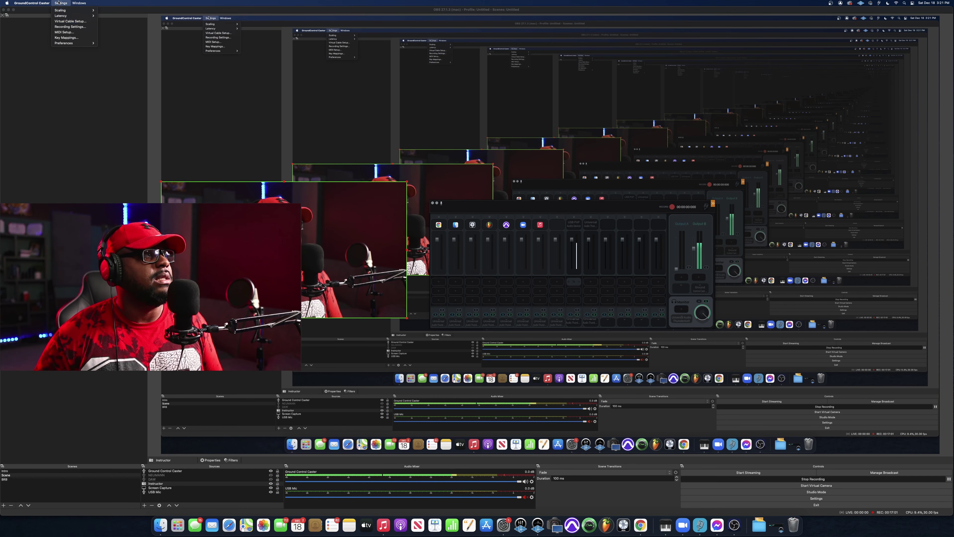
left_click(80, 22)
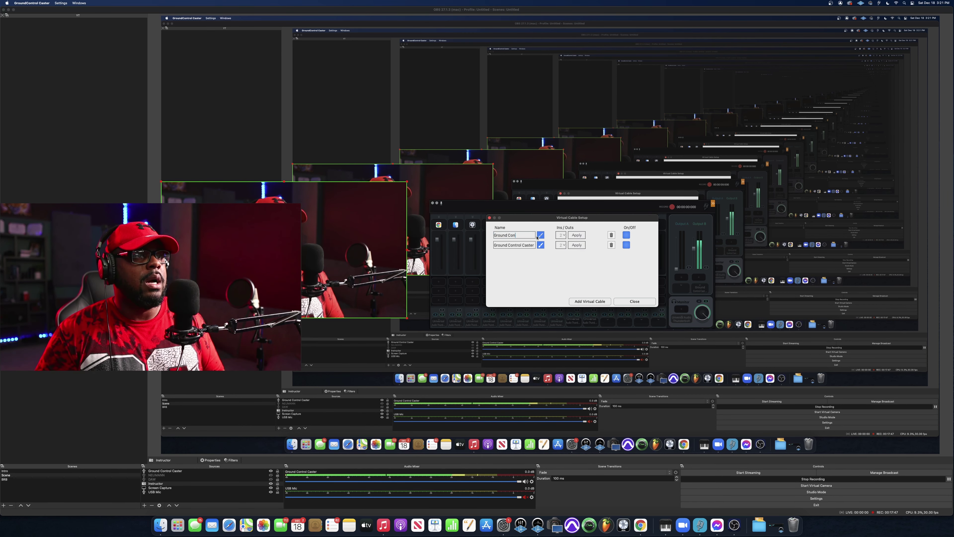
type("rol Caster")
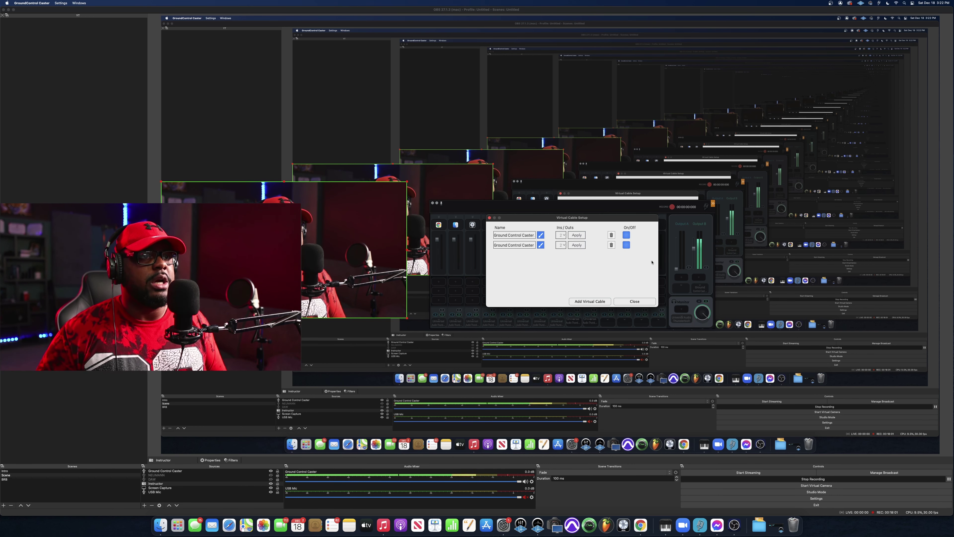
left_click(635, 301)
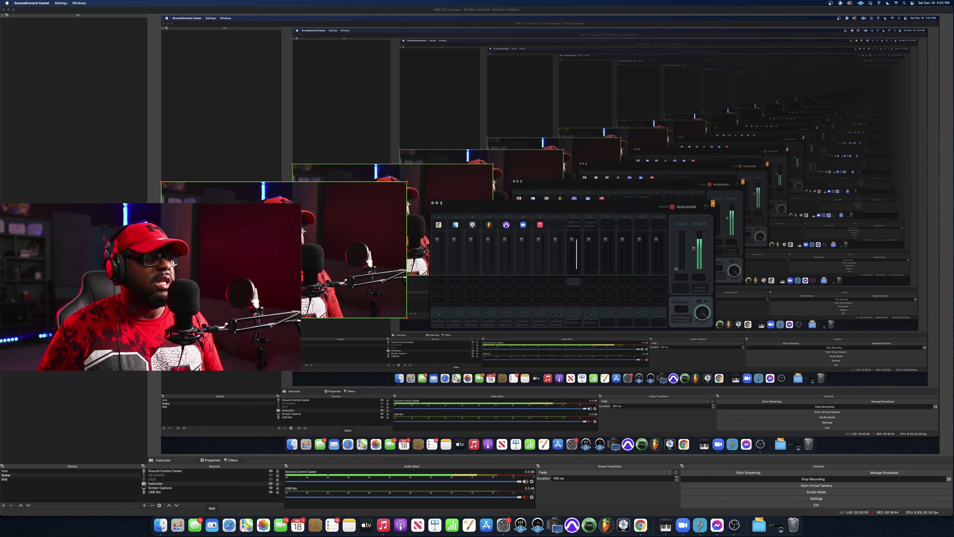
Add a new Audio Input Capture source named GCC to the OBS scene
left_click(145, 507)
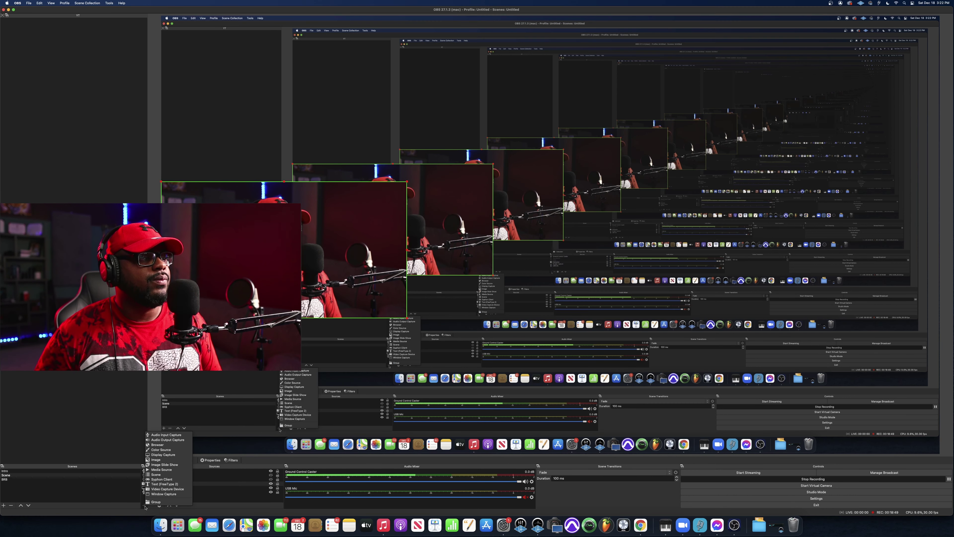
left_click(175, 435)
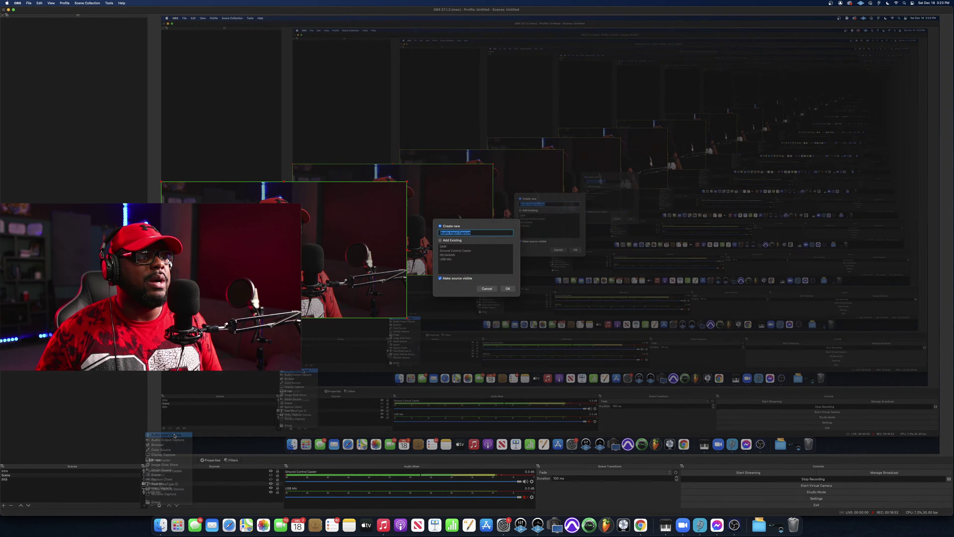
type("C")
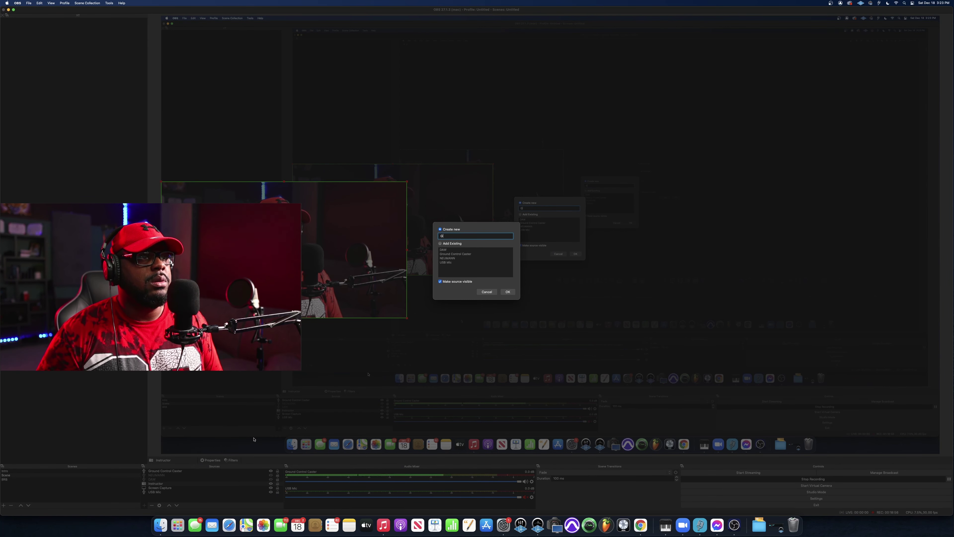
type("CC")
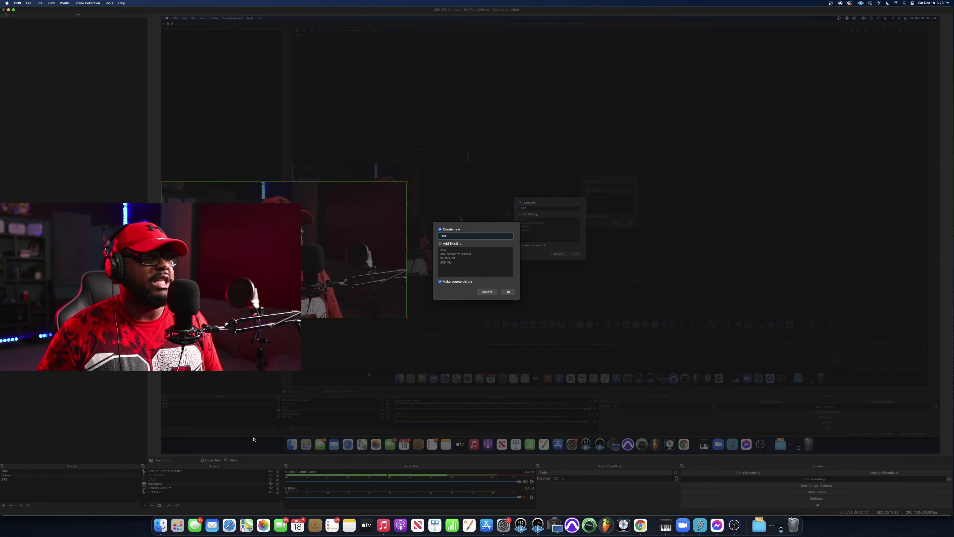
left_click(507, 292)
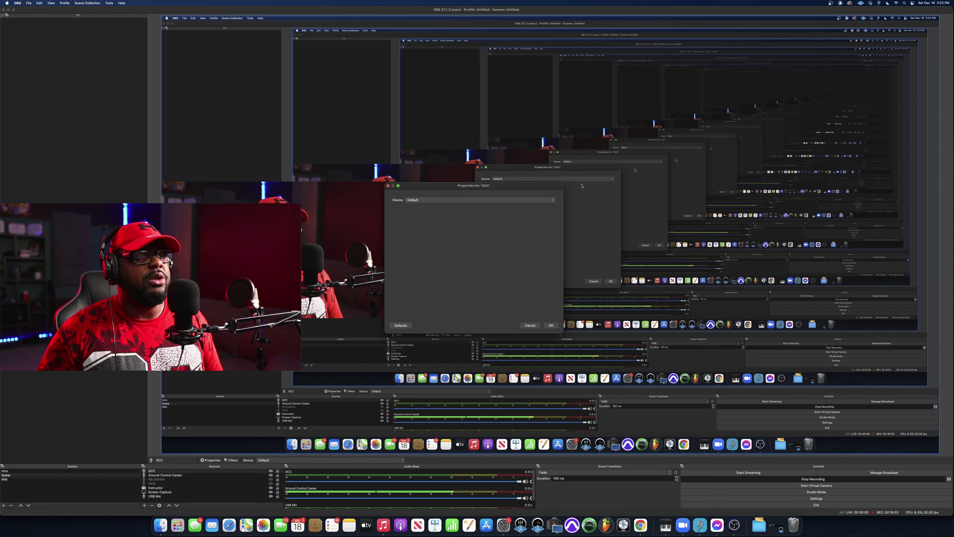
Review the devices offered for the GCC source and check Output B's destination in GroundControl Caster before returning to the source properties
left_click(554, 202)
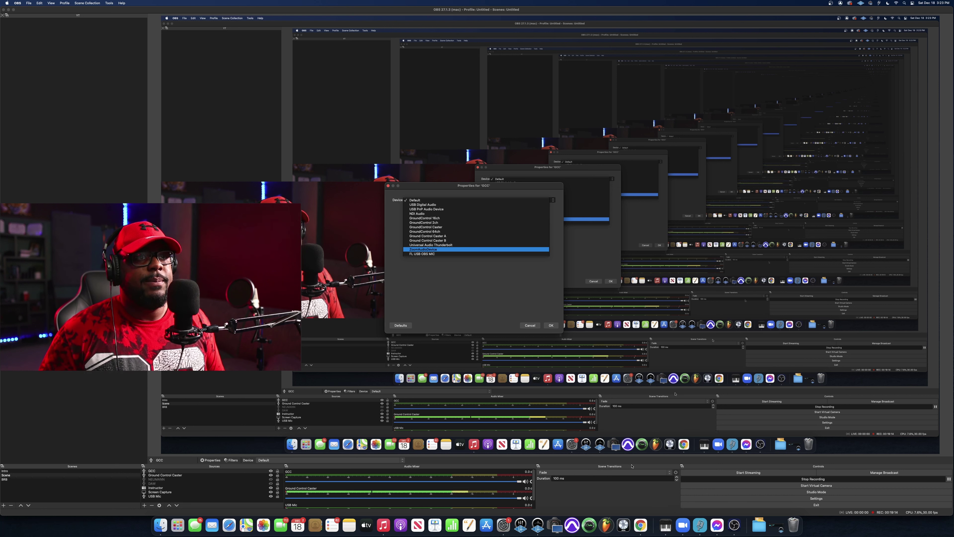
left_click(699, 528)
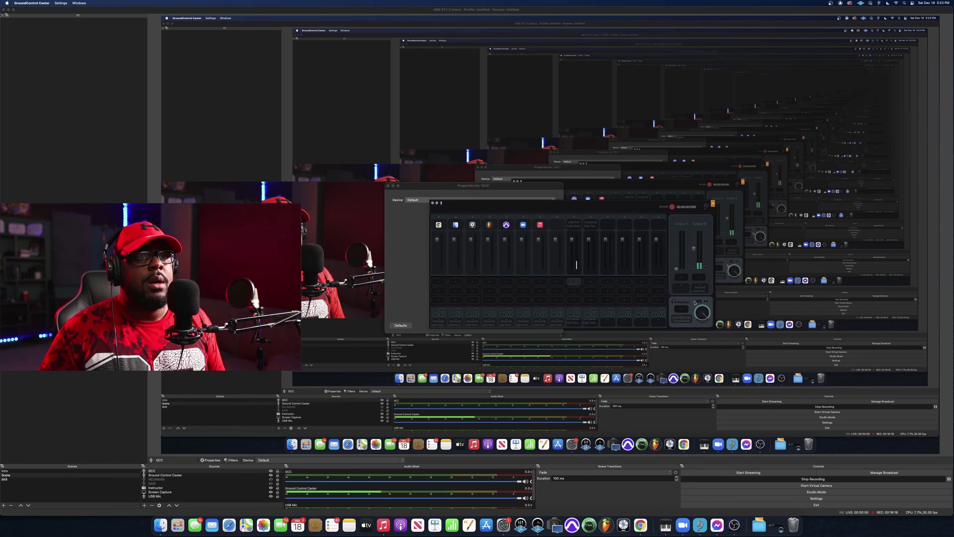
left_click(703, 294)
mouse_move(749, 346)
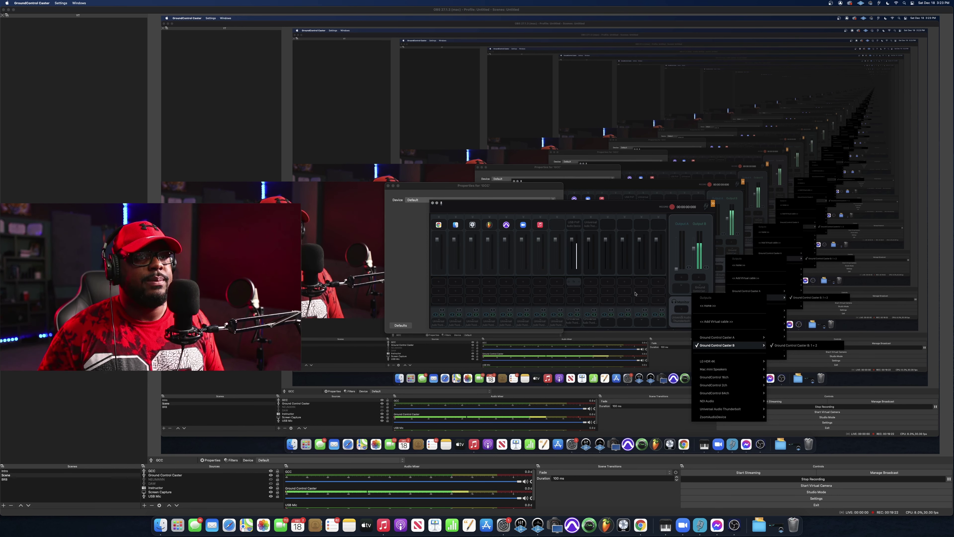
left_click(480, 186)
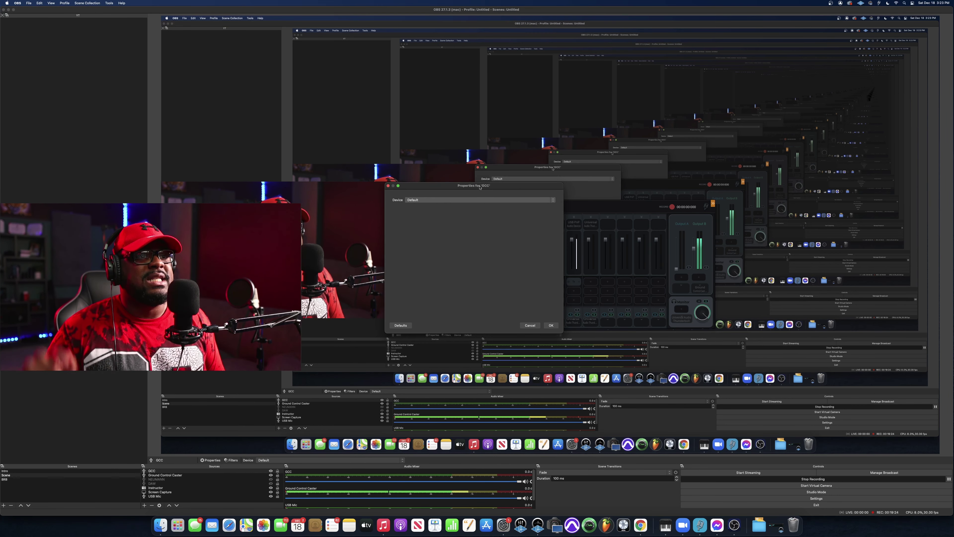
Cancel the GCC source's properties without choosing a device and remove the source from the scene
left_click(487, 200)
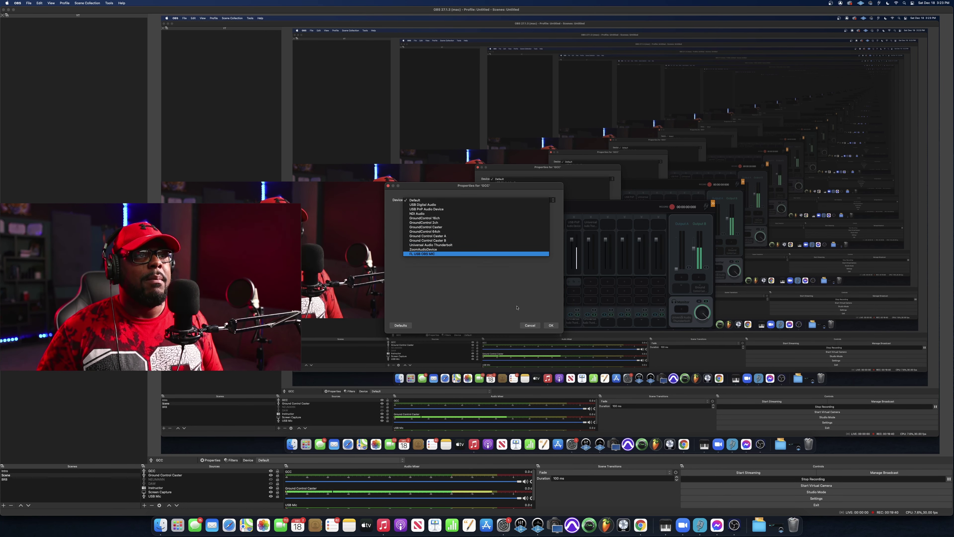
left_click(530, 326)
left_click(530, 326)
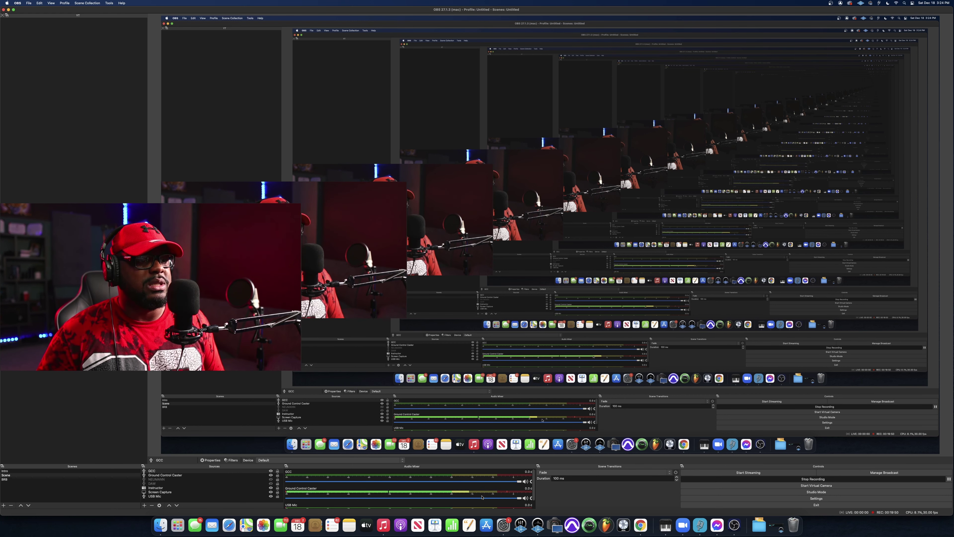
right_click(162, 471)
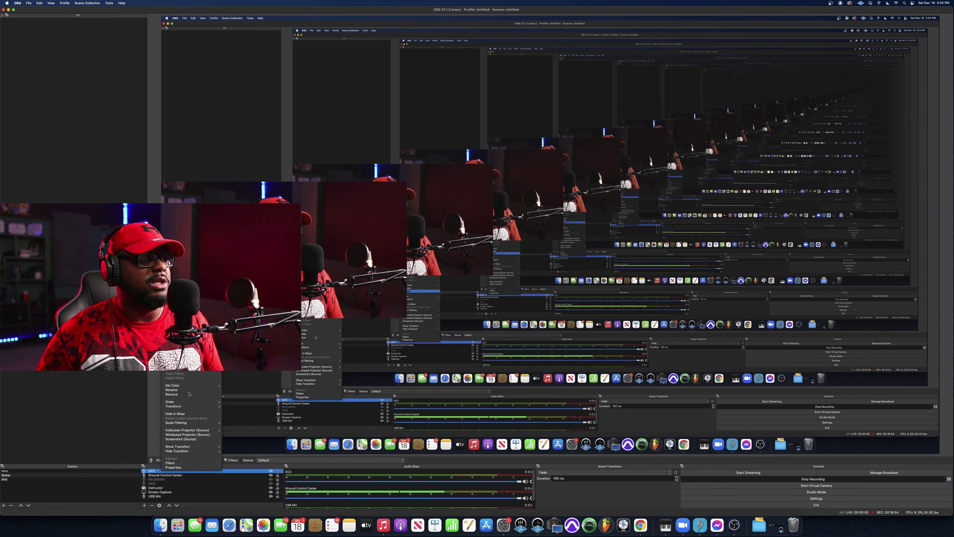
left_click(171, 394)
left_click(508, 269)
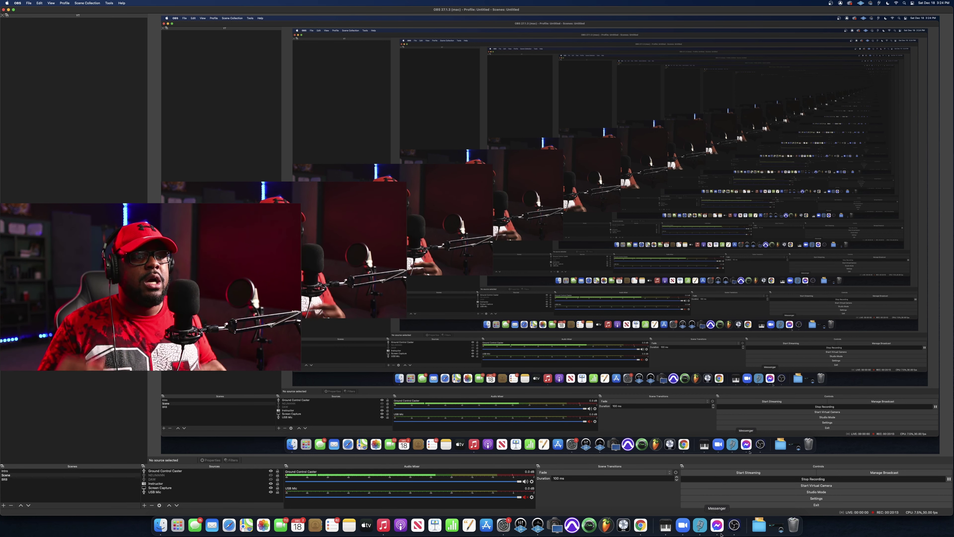
Switch to System Preferences and check the Mac's sound input and output devices
left_click(504, 525)
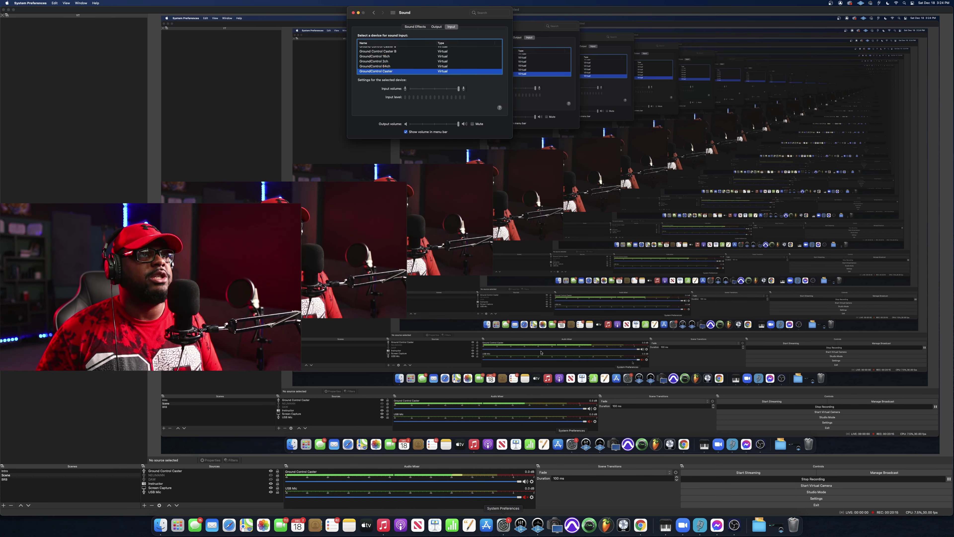
left_click(437, 26)
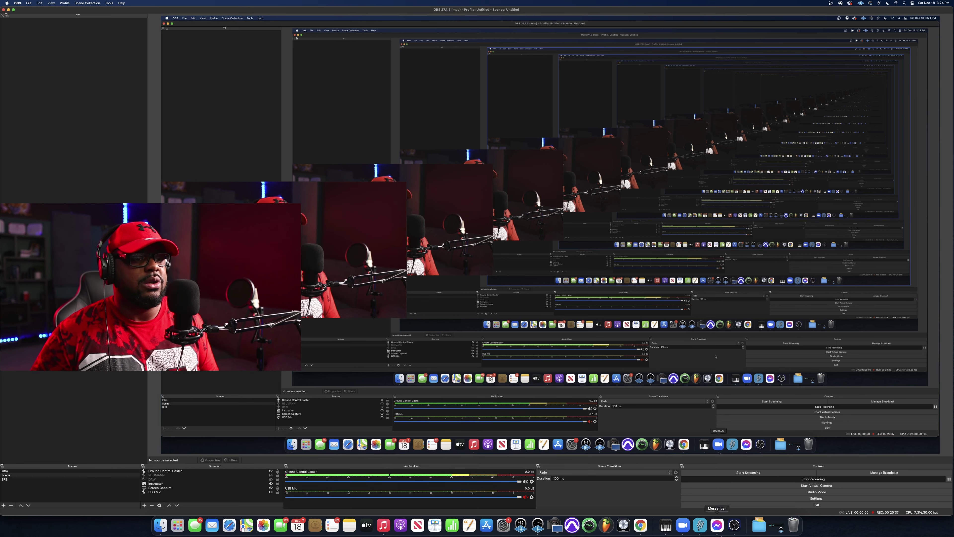
Switch to FL Studio, review the devices available in its audio settings, and close the settings window
left_click(608, 526)
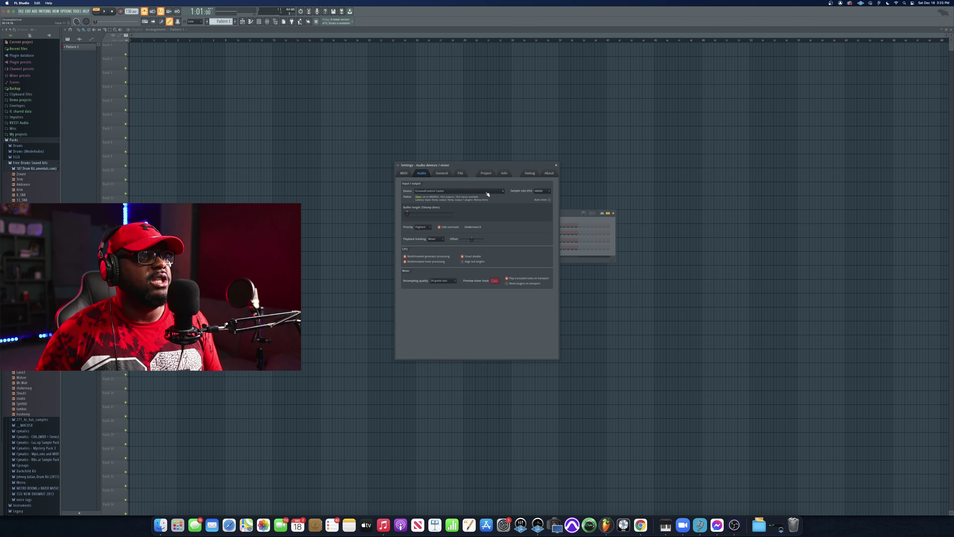
left_click(487, 191)
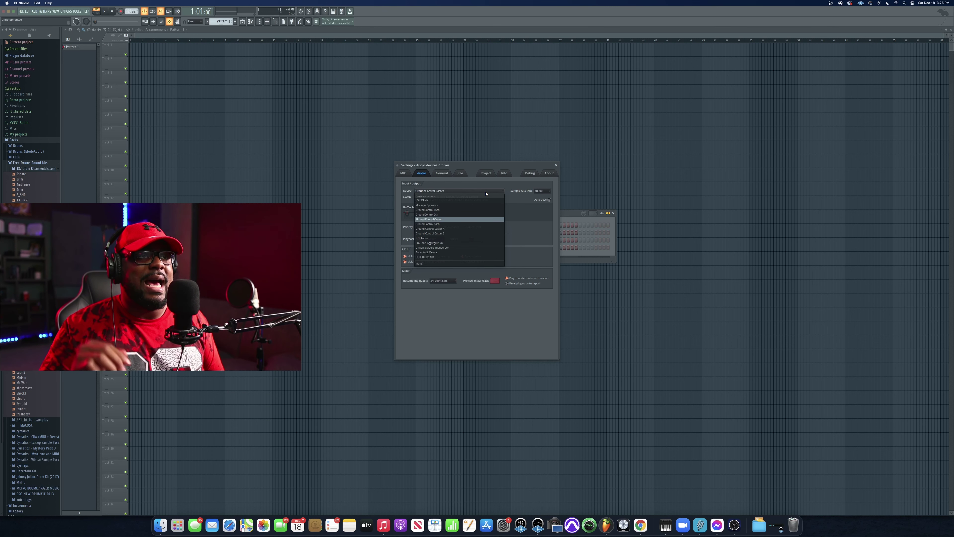
left_click(557, 166)
left_click(556, 166)
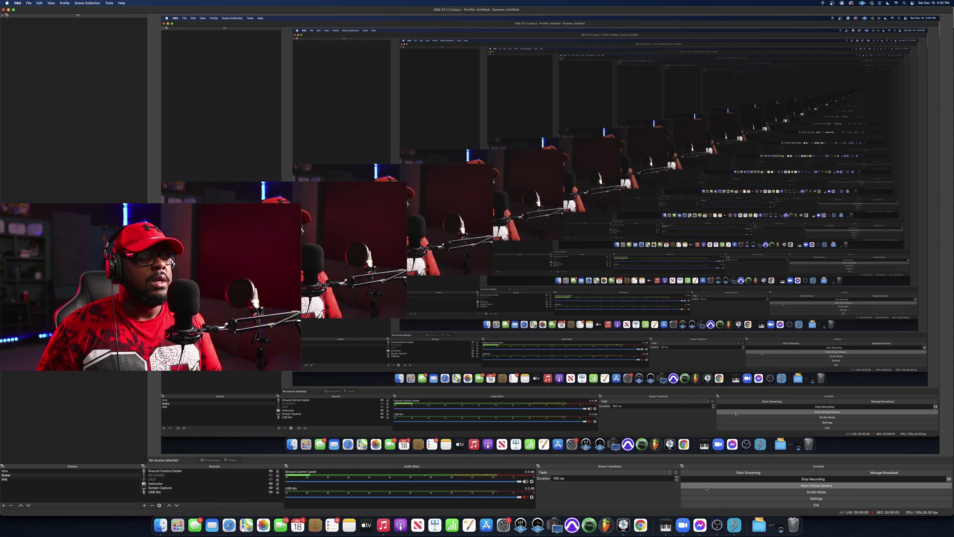
Switch to Logic Pro, check the output and input devices in its audio preferences, and close the preferences
left_click(624, 525)
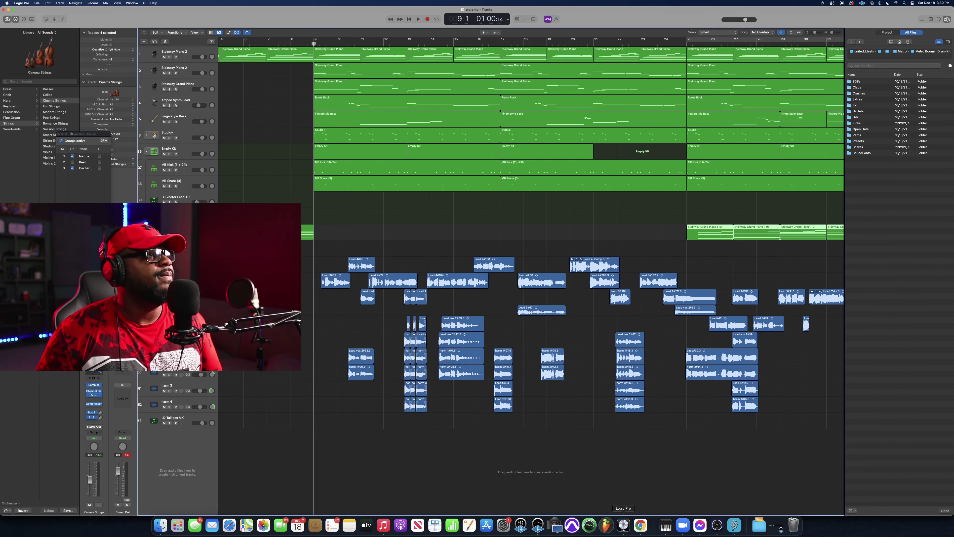
left_click(24, 3)
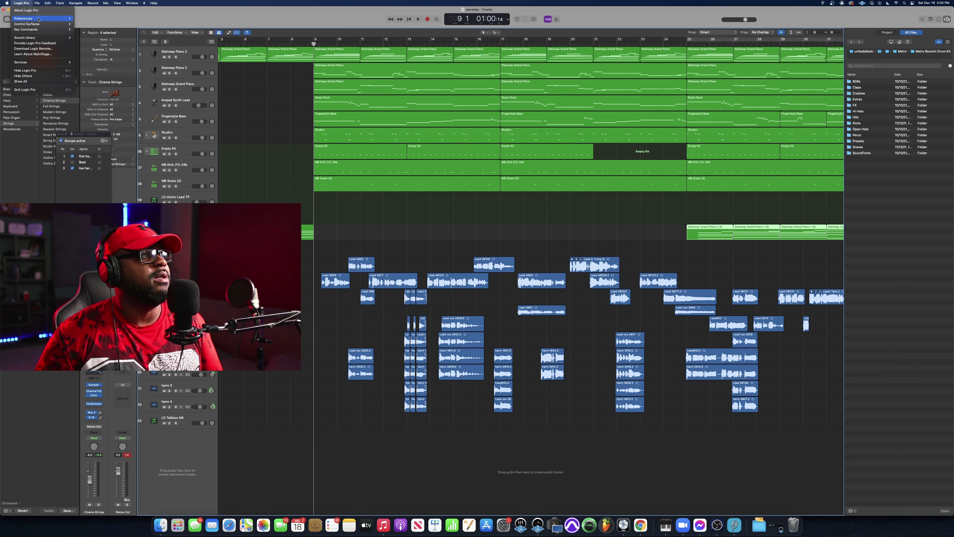
mouse_move(41, 19)
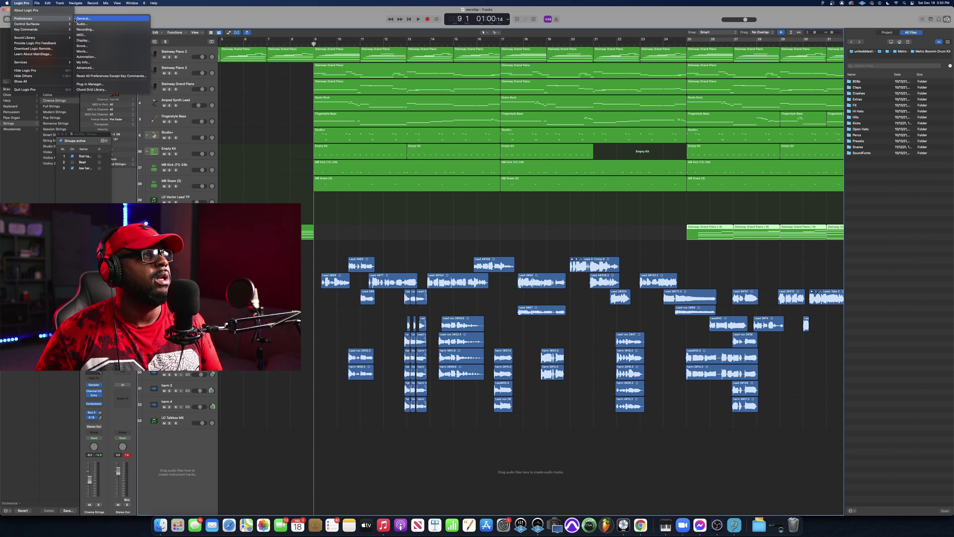
left_click(98, 26)
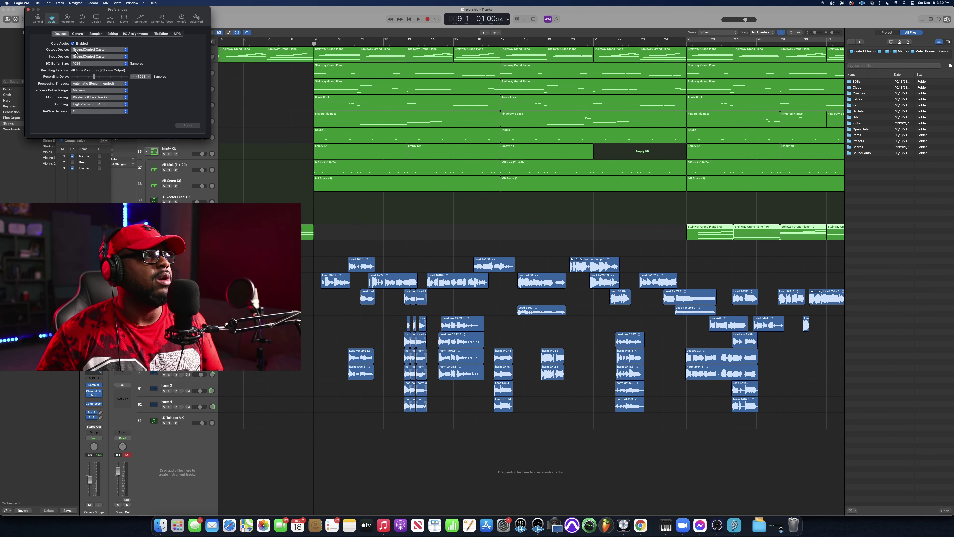
left_click(28, 9)
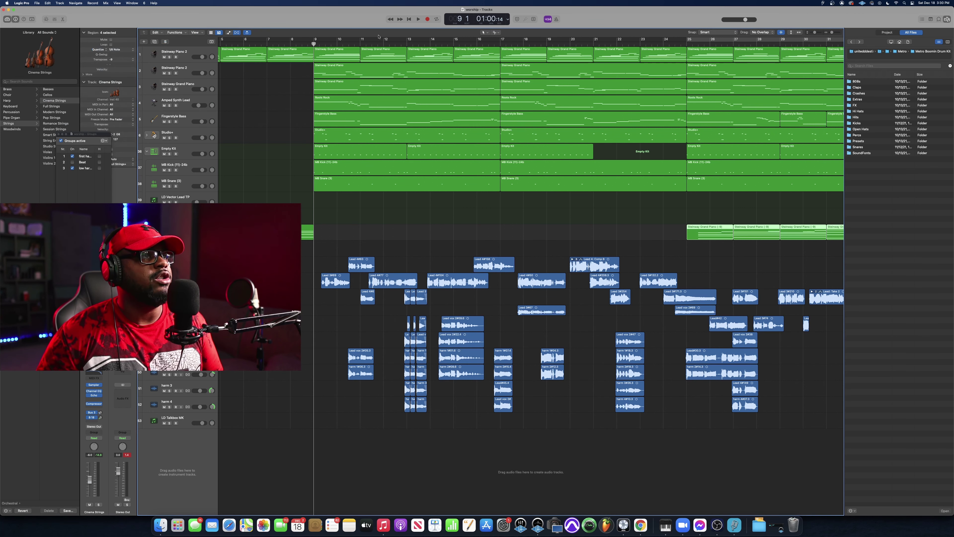
Play the Logic Pro song for several bars, stop playback and quit Logic Pro
key("space")
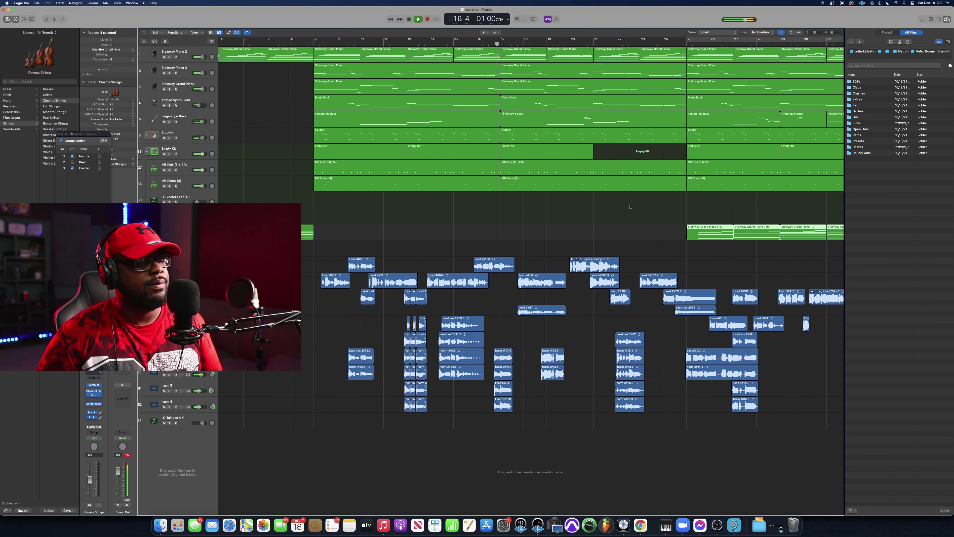
key("space")
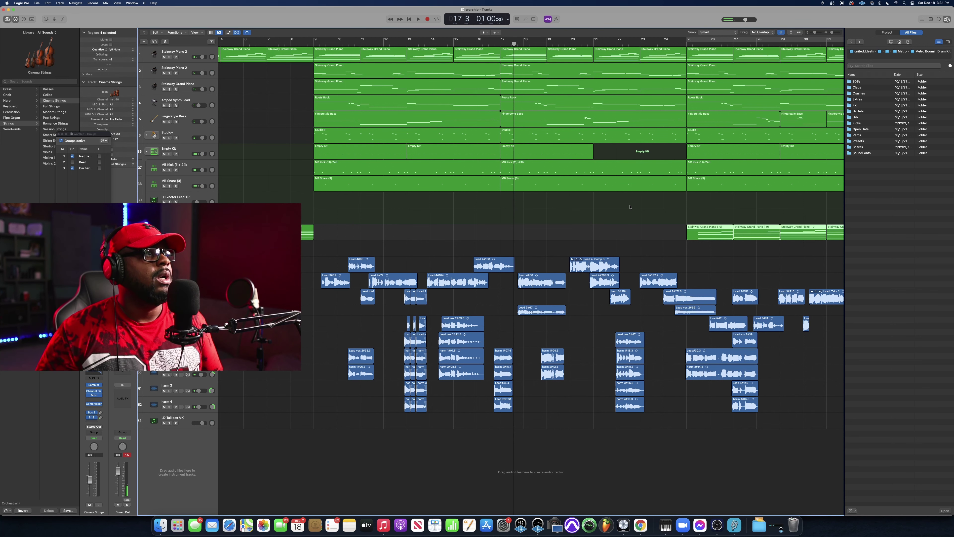
left_click(188, 61)
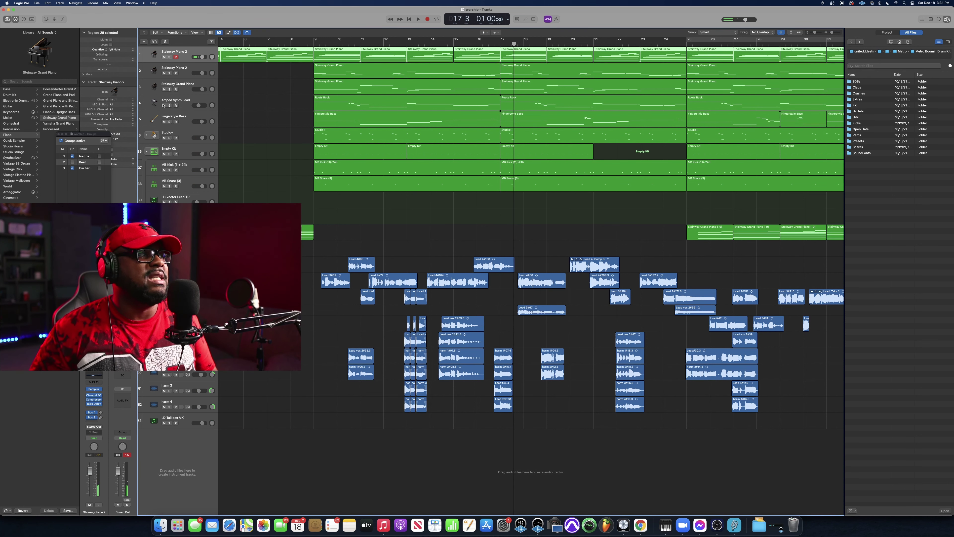
left_click(17, 3)
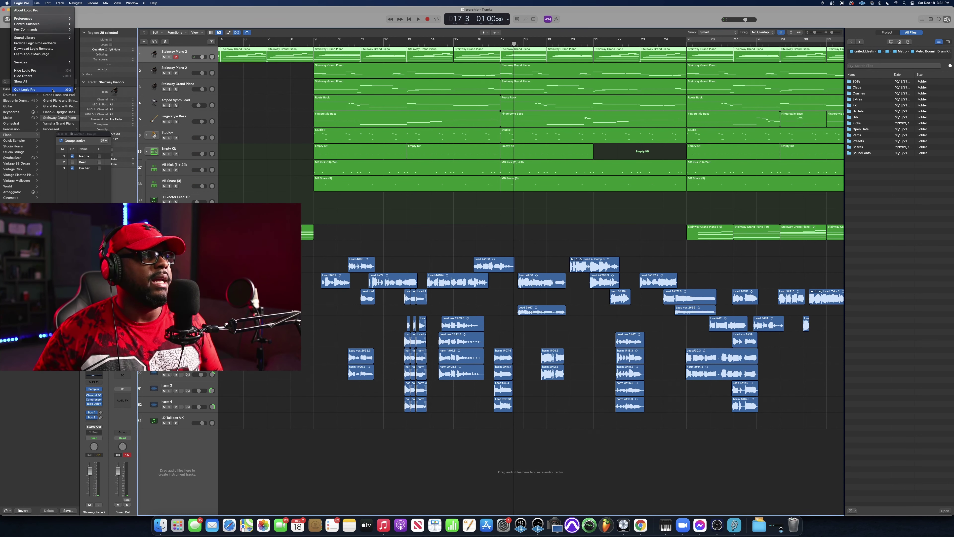
left_click(31, 89)
Switch to Chrome and play the YouTube channel's featured video for a few seconds, pausing it to finish the audio test
key("super+Tab")
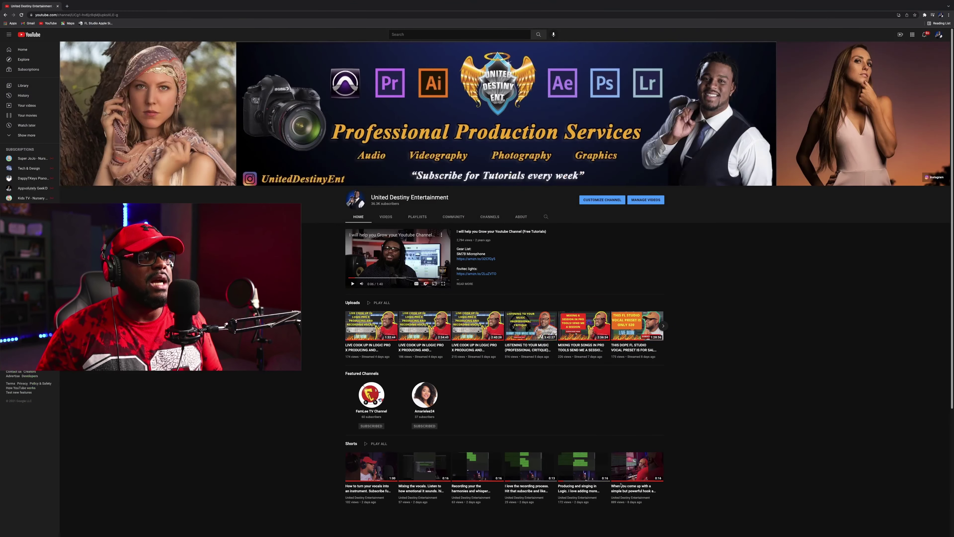
left_click(353, 283)
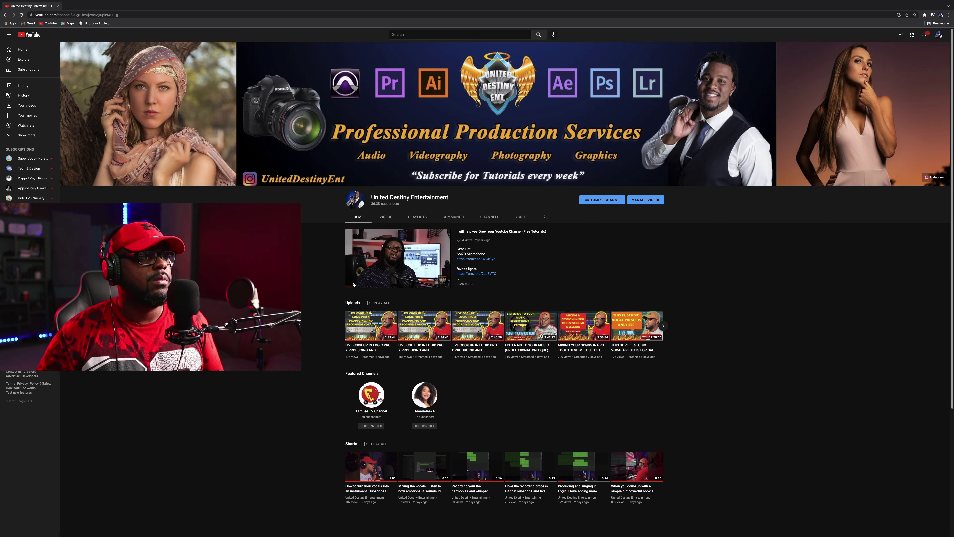
left_click(353, 284)
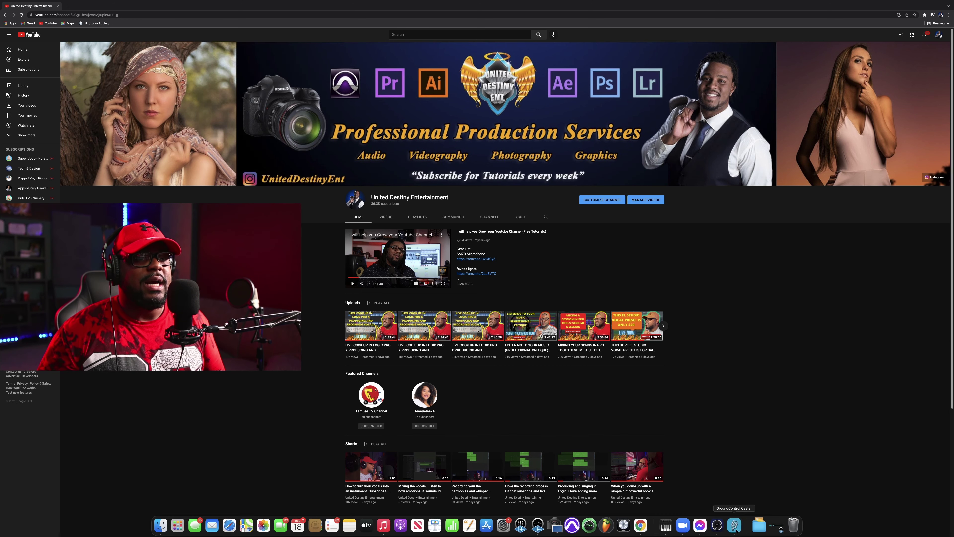
Bring up the GroundControl Caster mixer, switch to Zoom and open its audio settings to check the speaker and microphone devices
left_click(735, 526)
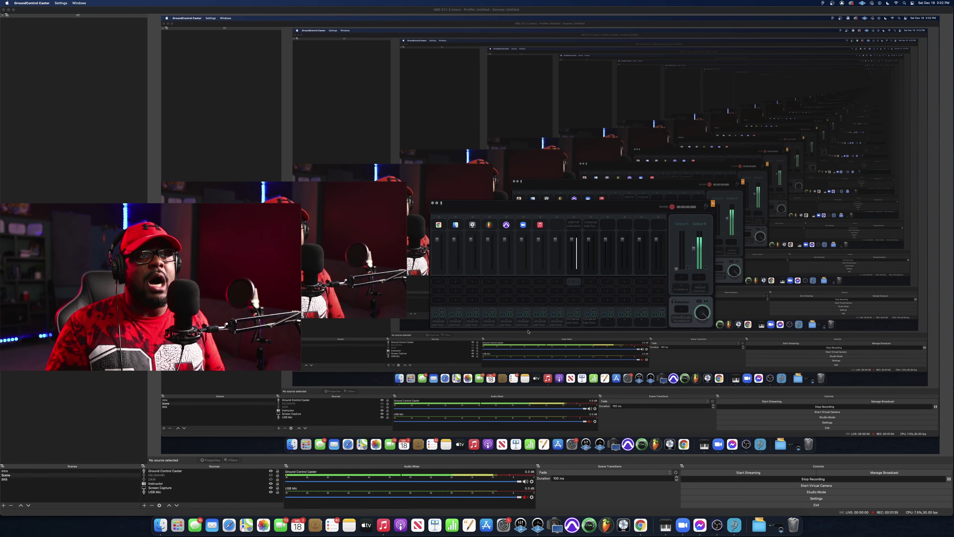
left_click(683, 531)
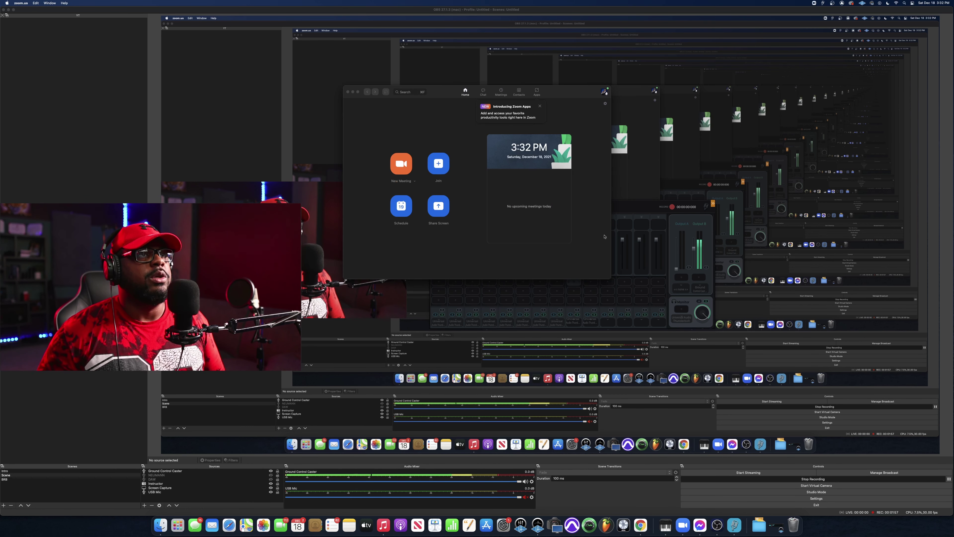
left_click(604, 92)
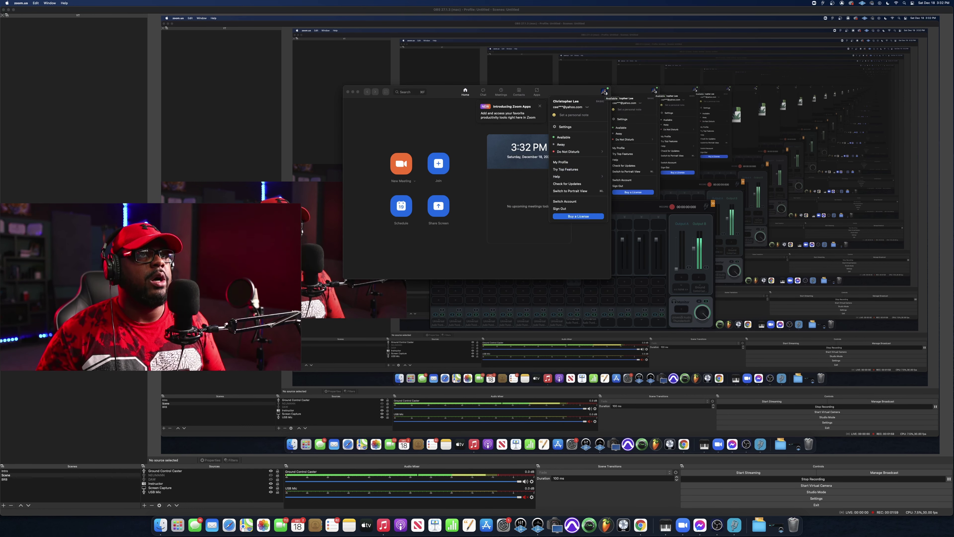
left_click(581, 127)
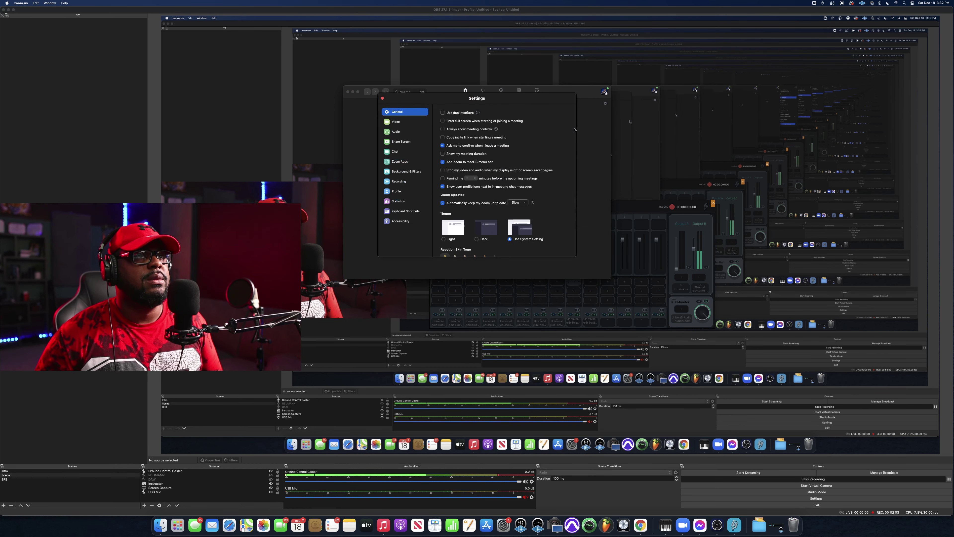
left_click(404, 131)
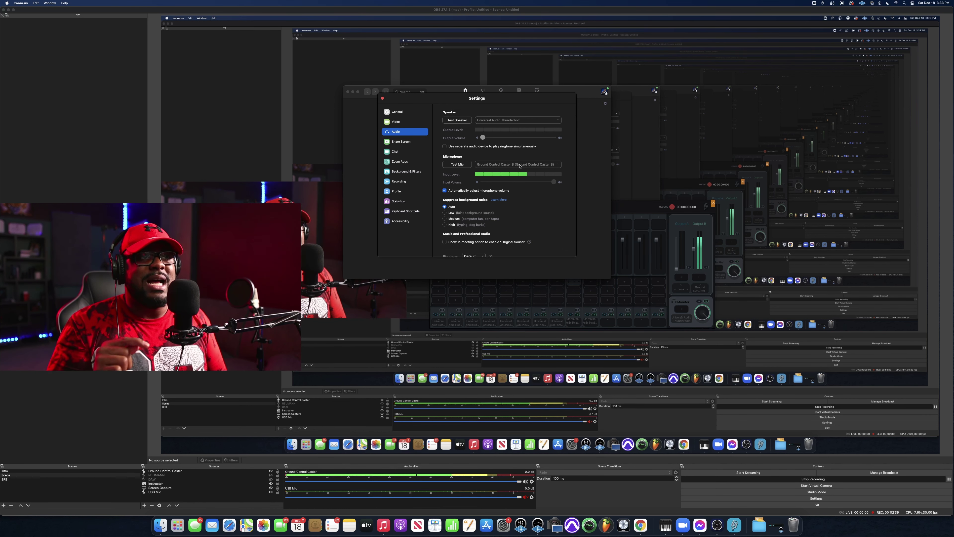
Look through the available microphone devices in Zoom's audio settings, keeping Ground Control Caster B selected
left_click(559, 166)
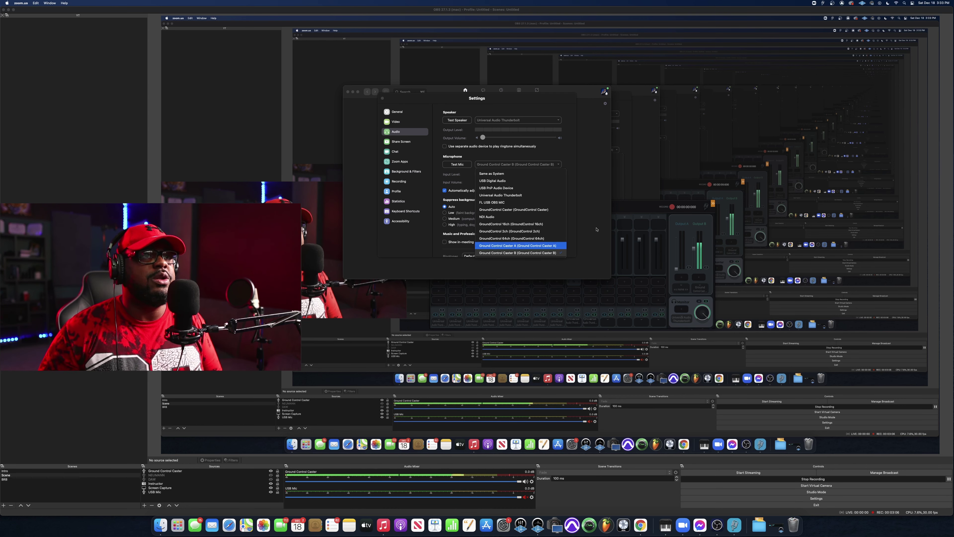
left_click(582, 138)
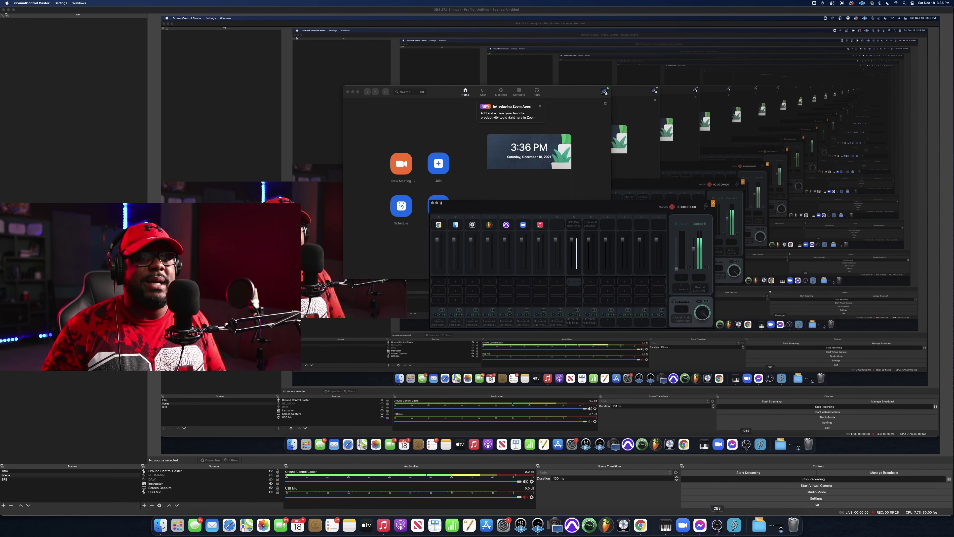
Switch to OBS, open Audio MIDI Setup to review the GroundControl entries among the audio devices, and close it
left_click(718, 526)
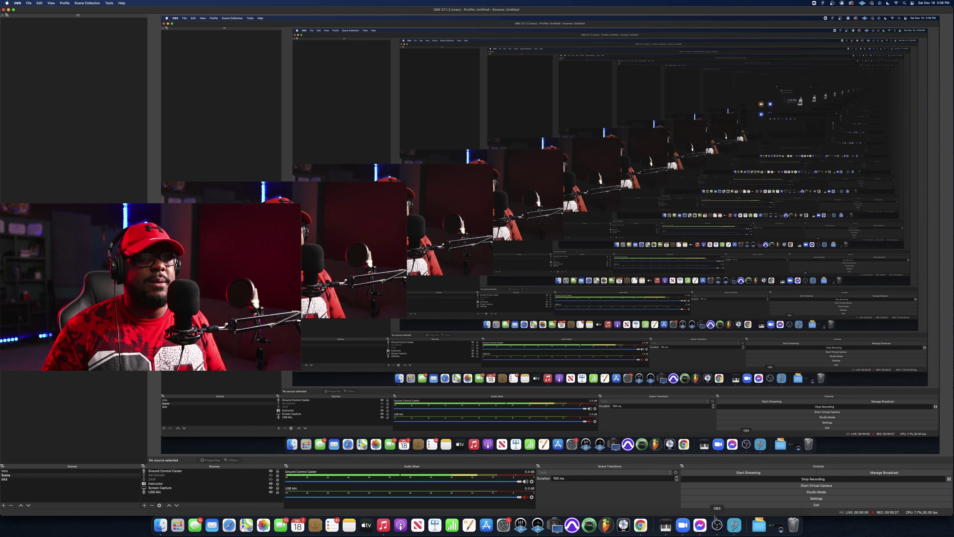
left_click(666, 525)
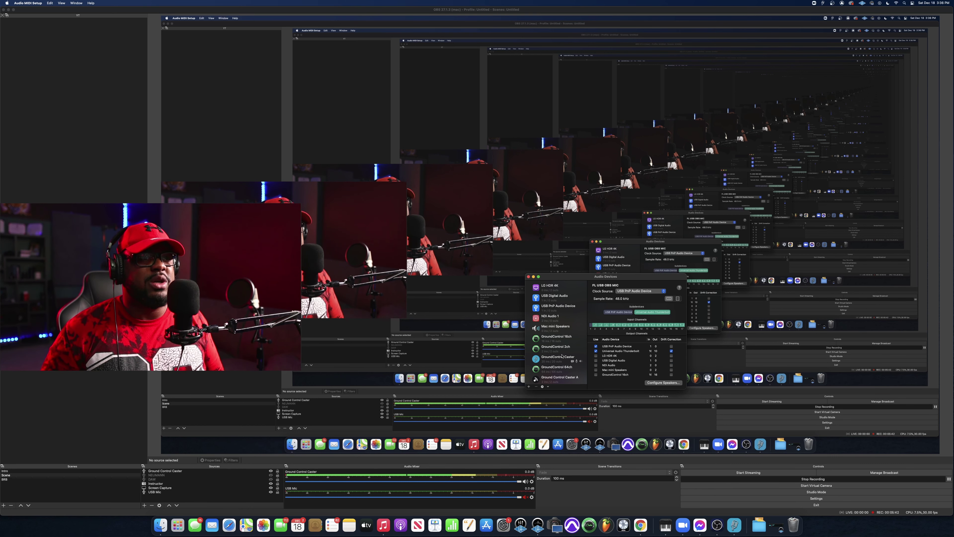
left_click(529, 277)
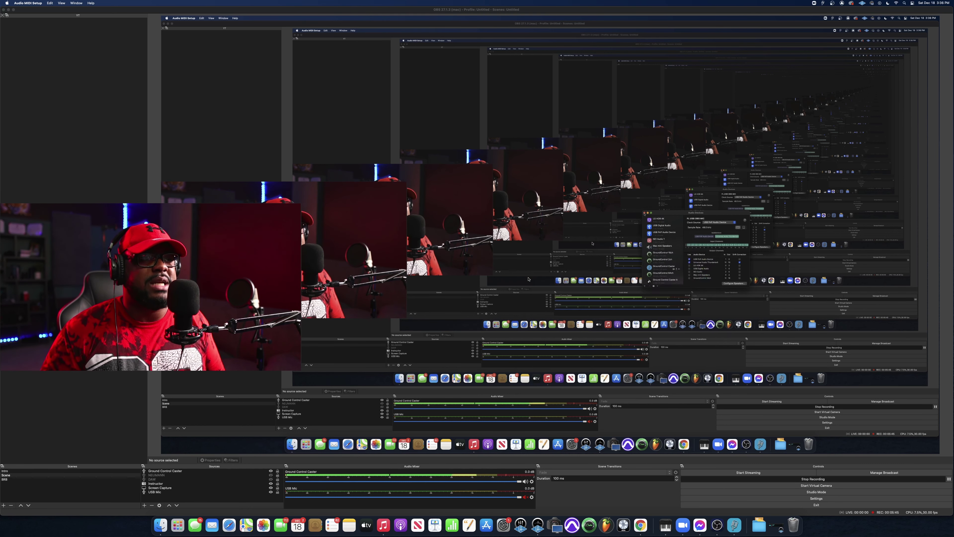
Bring the GroundControl Caster mixer back up
left_click(729, 528)
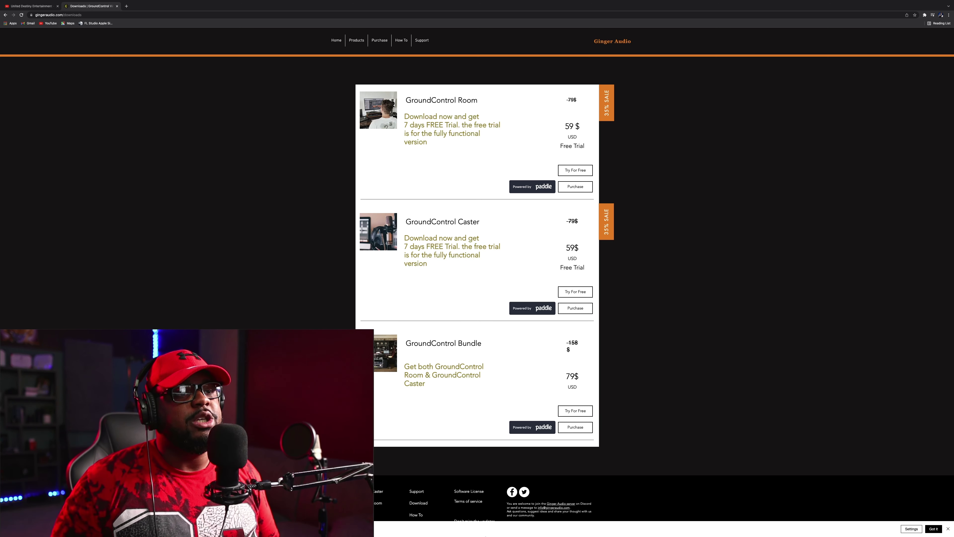
mouse_move(596, 534)
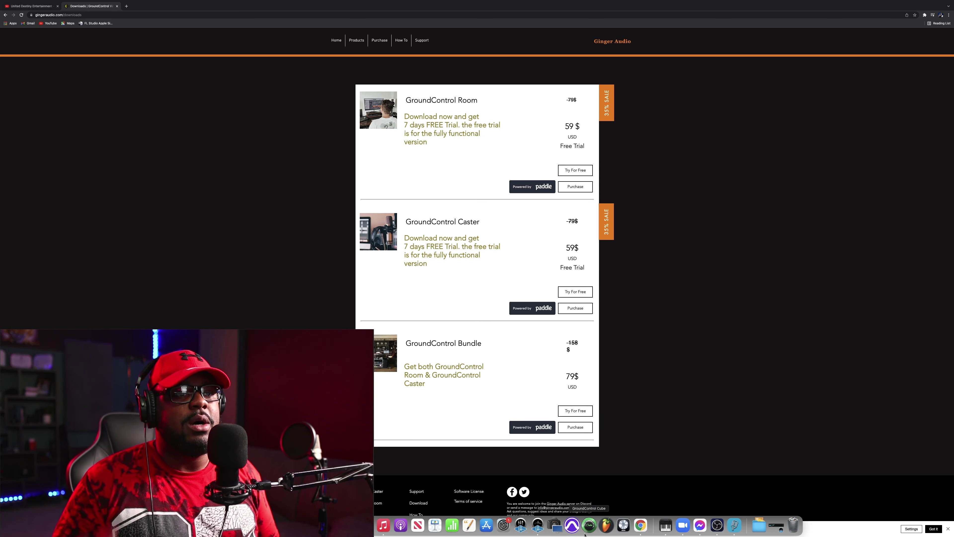